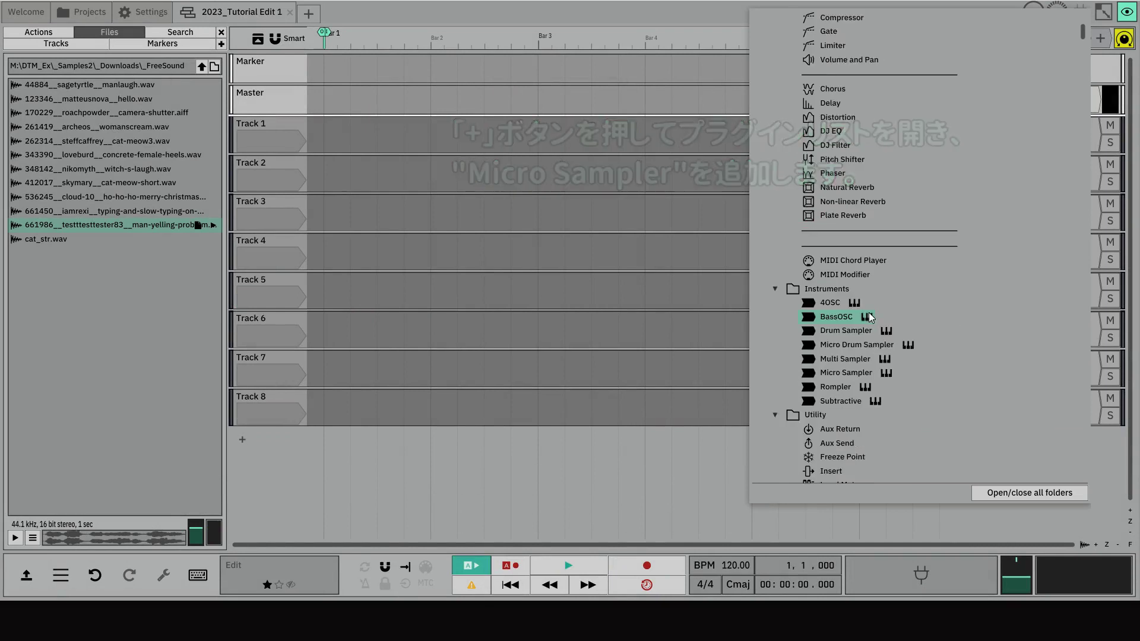
Add the Micro Sampler instrument to Track 1 and open its zone mapping view
left_click(852, 348)
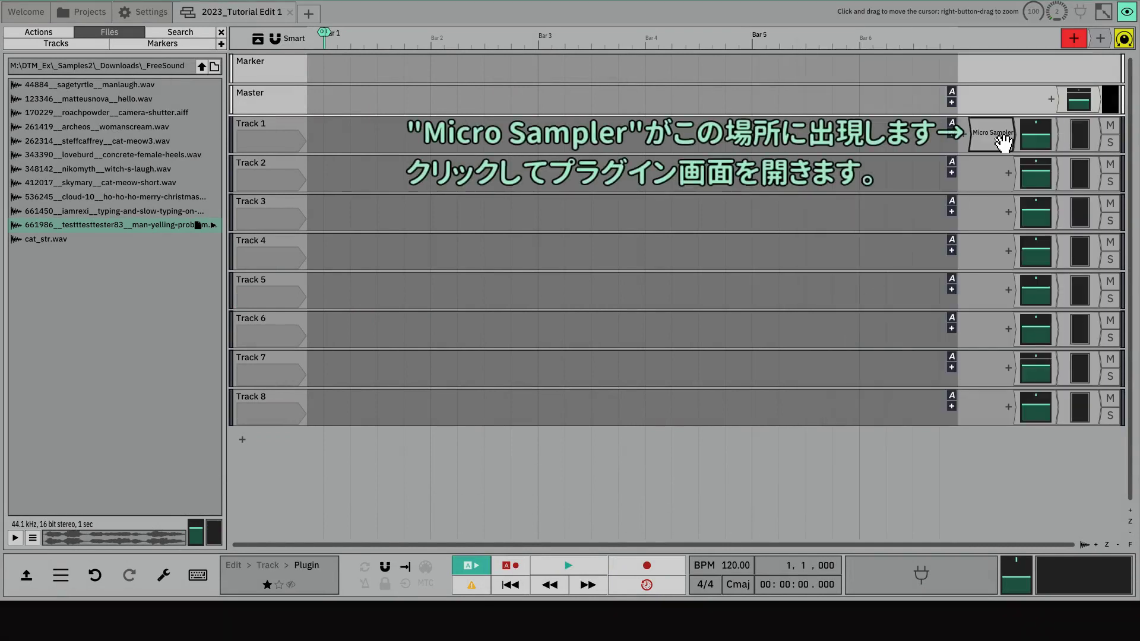
double_click(990, 144)
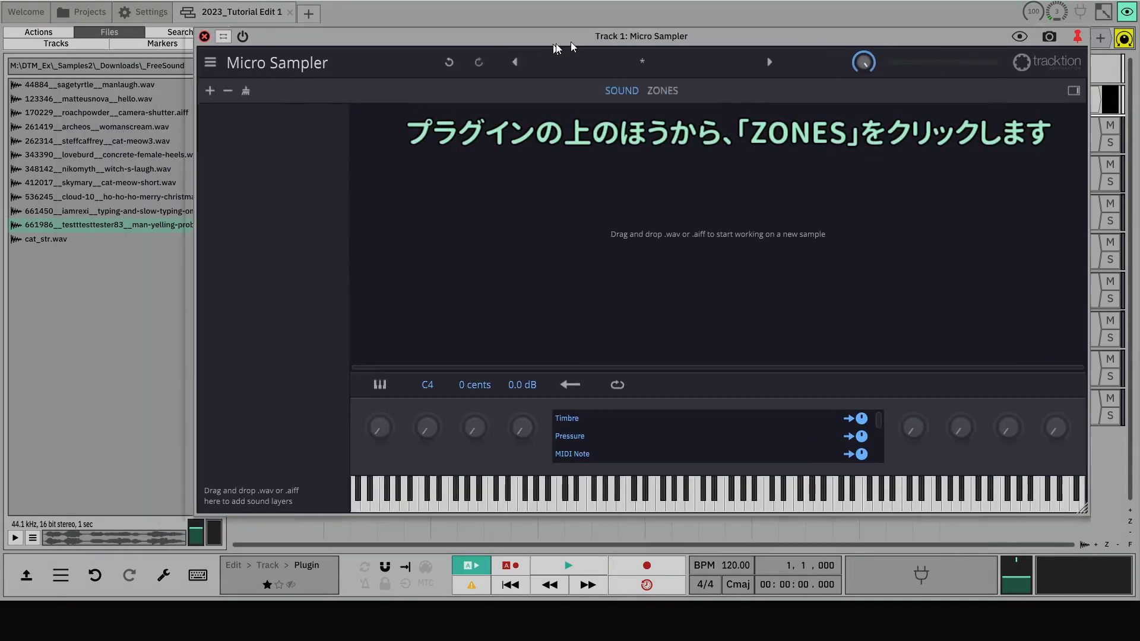
left_click(683, 89)
Load the man-yelling-problem sample into the sampler and map it to keys C3 through D#3 with root note C3
left_click_drag(149, 225, 650, 471)
left_click(578, 346)
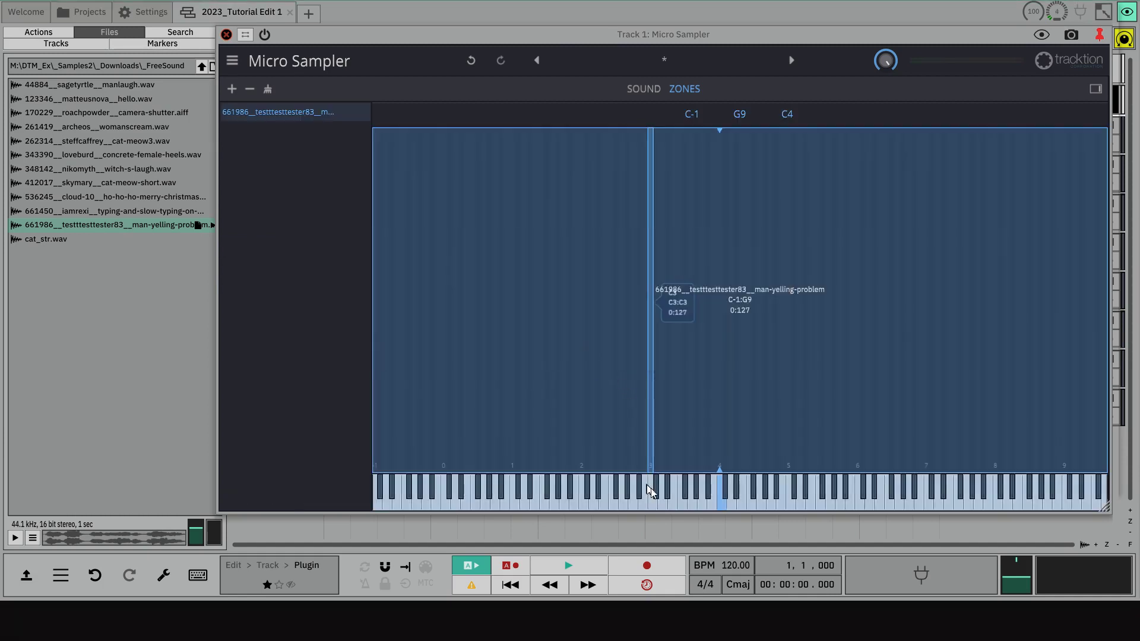
left_click_drag(654, 449, 669, 470)
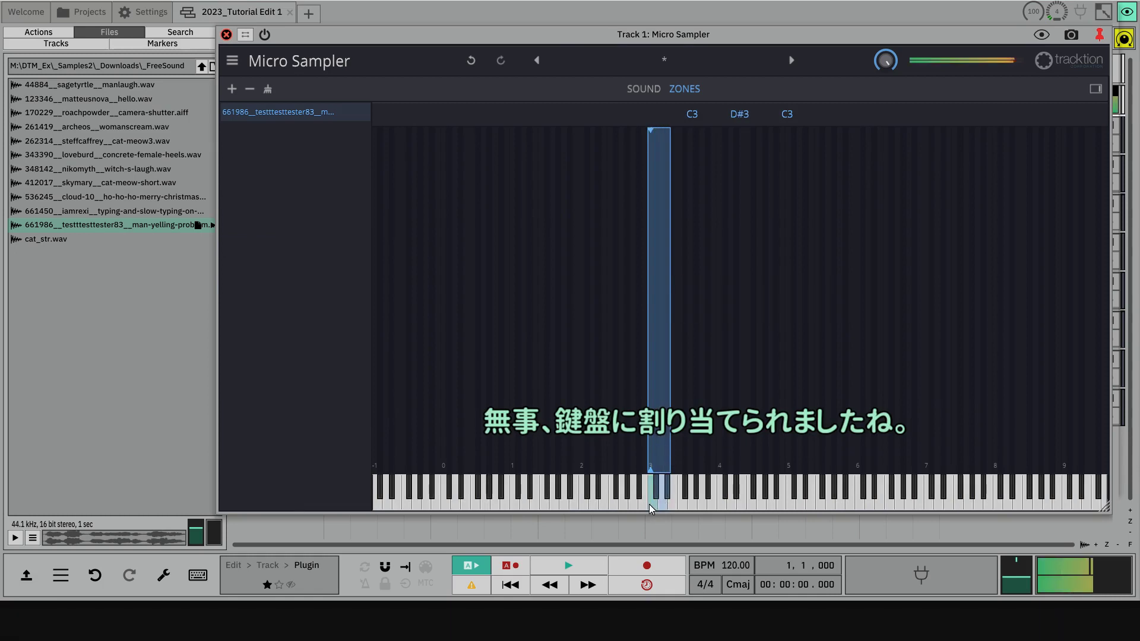
Trim the sample's start point to about 1464 in the sound view and audition it before closing the sampler
left_click(643, 92)
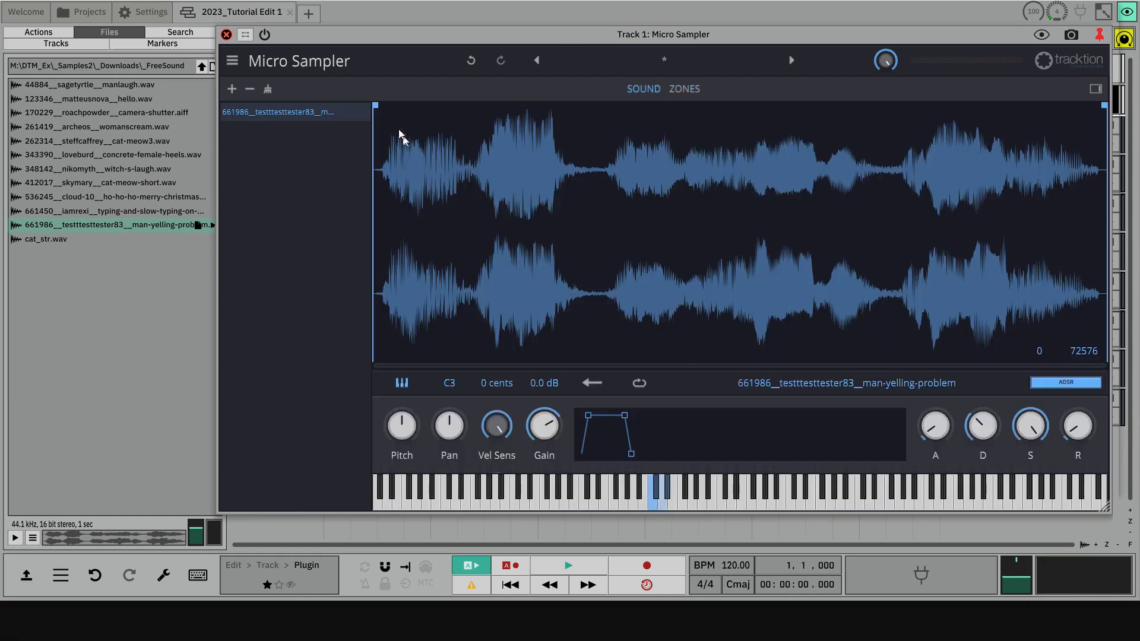
left_click_drag(375, 106, 387, 106)
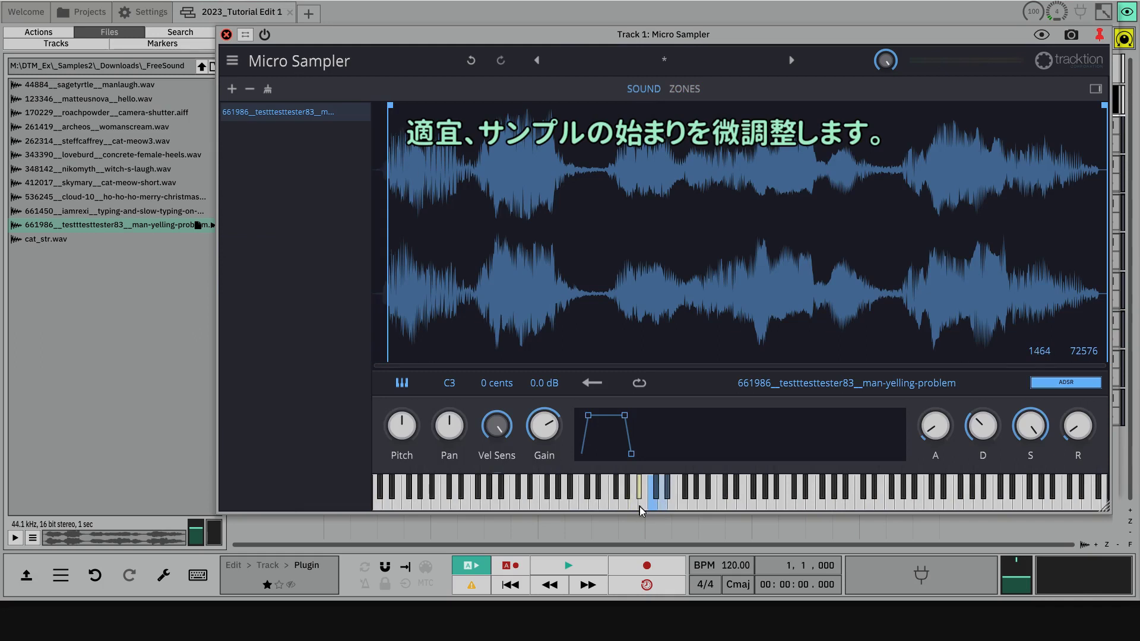
left_click(660, 504)
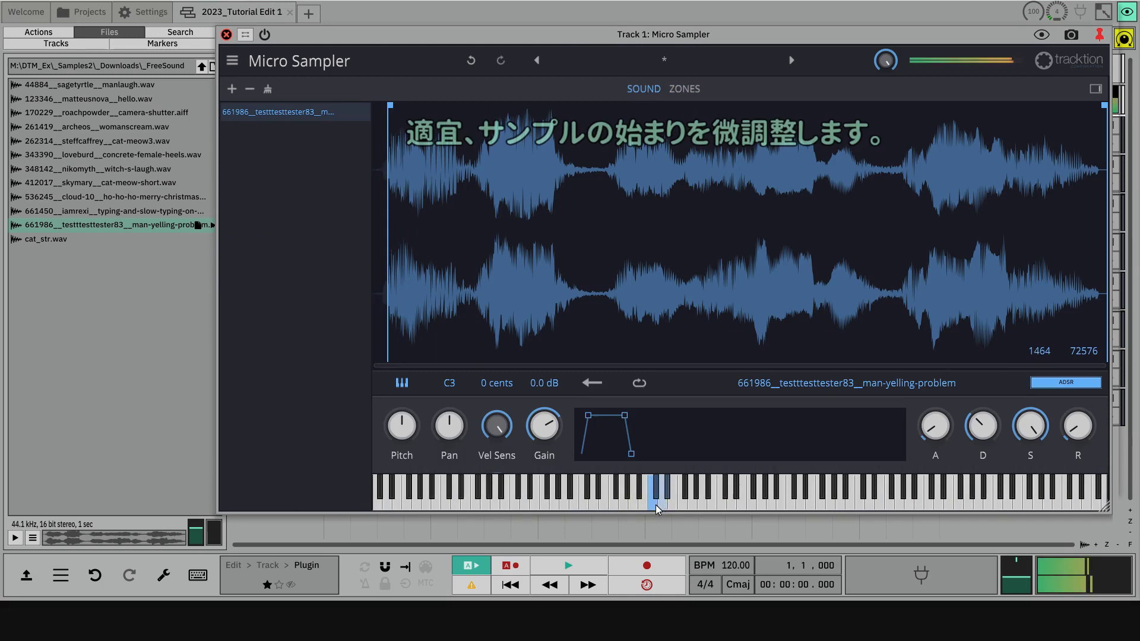
left_click(227, 35)
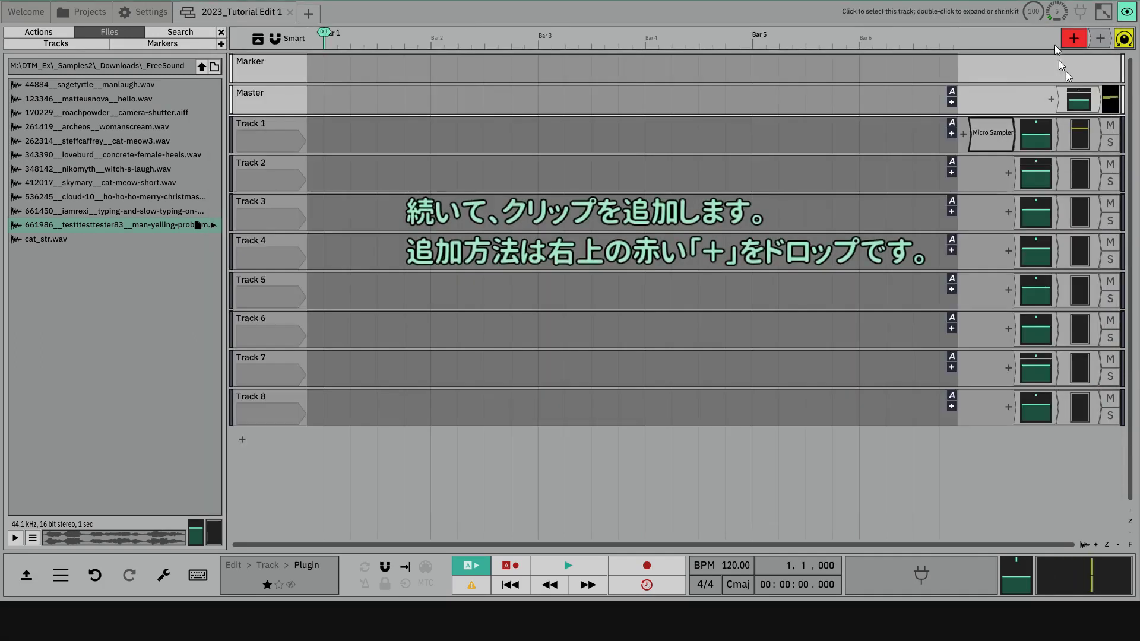
Insert a MIDI clip on Track 1 at bar 1 and extend it to four bars, ending at bar 5
left_click_drag(310, 122, 318, 139)
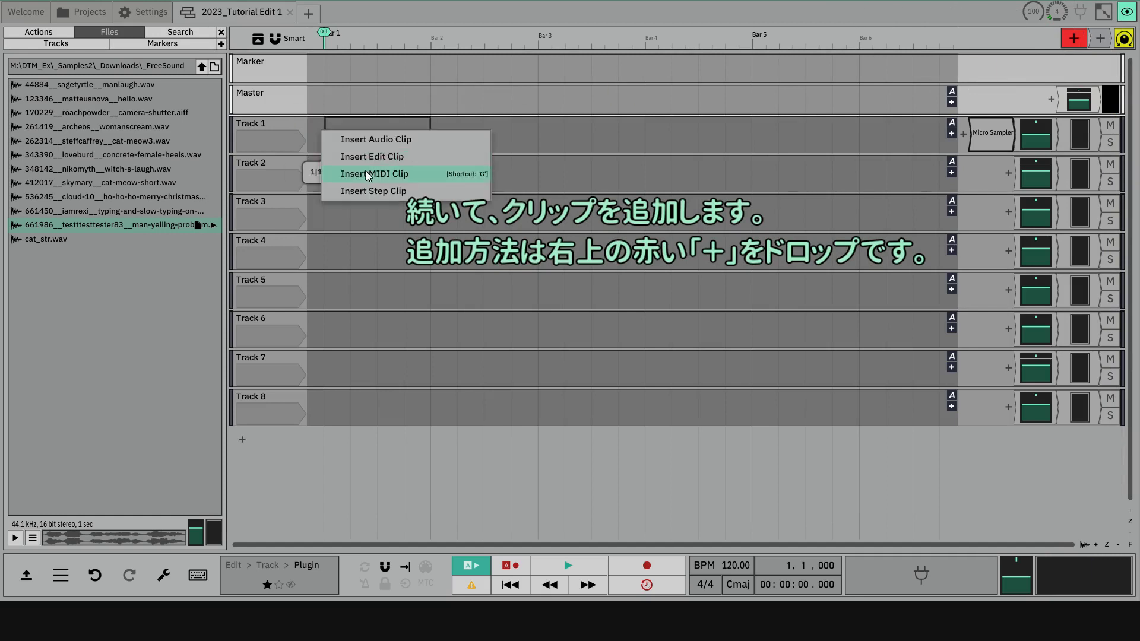
left_click(366, 171)
left_click_drag(422, 124, 743, 128)
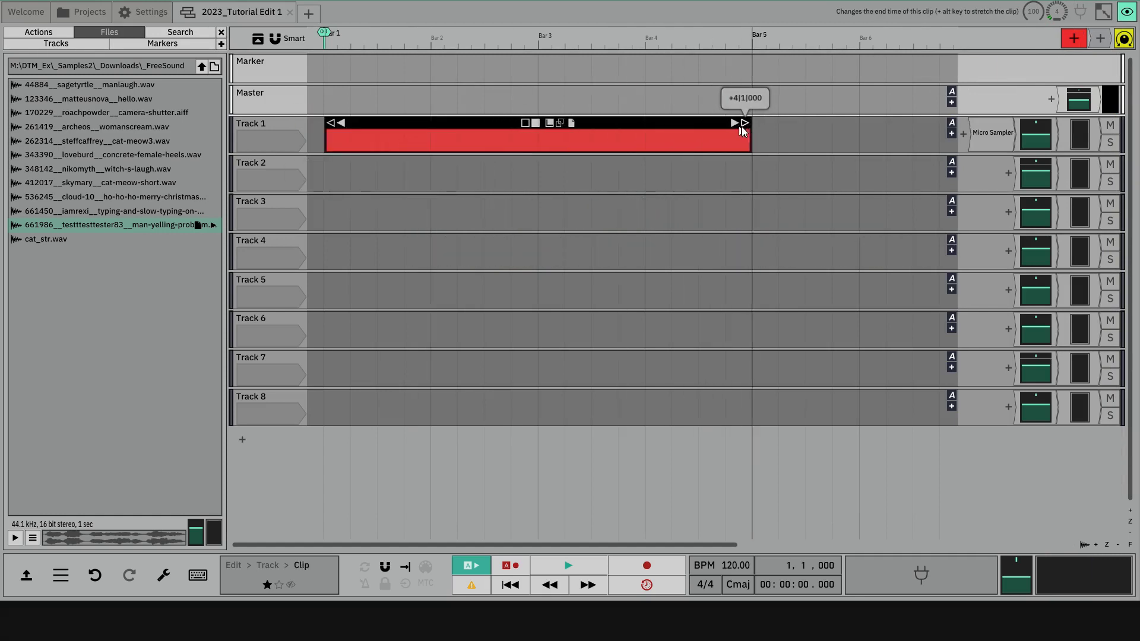
In the clip's MIDI editor, draw a C3 note from half a beat before bar 2 to just past beat 2|4
double_click(426, 132)
key("F11")
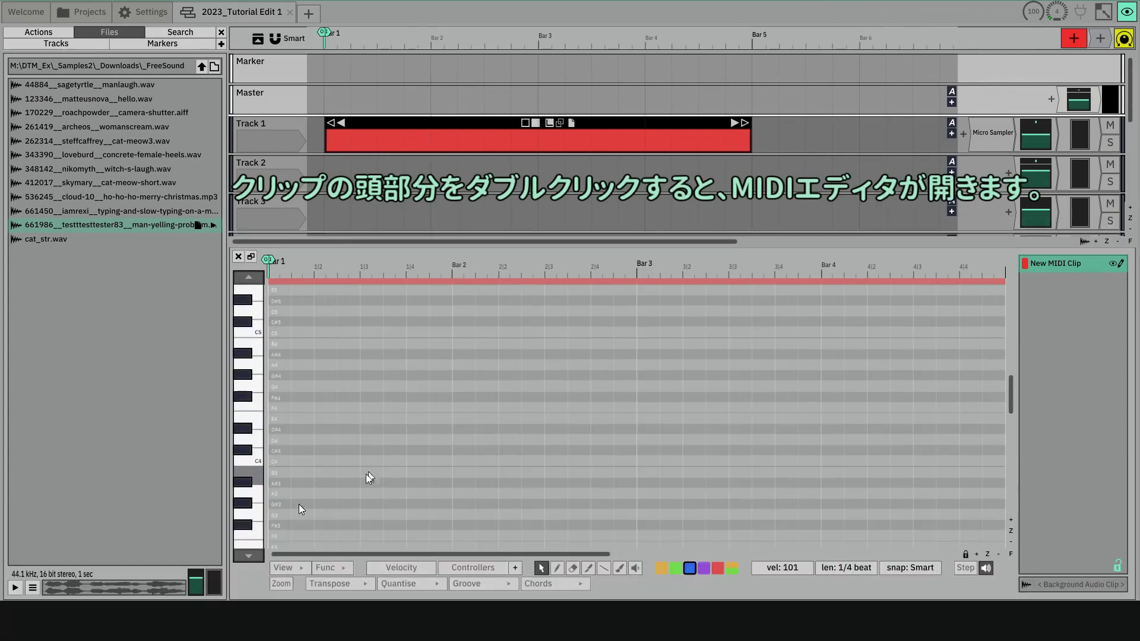
scroll(296, 481, "up", 2)
scroll(331, 267, "up", 2)
scroll(353, 437, "down", 5)
left_click(256, 358)
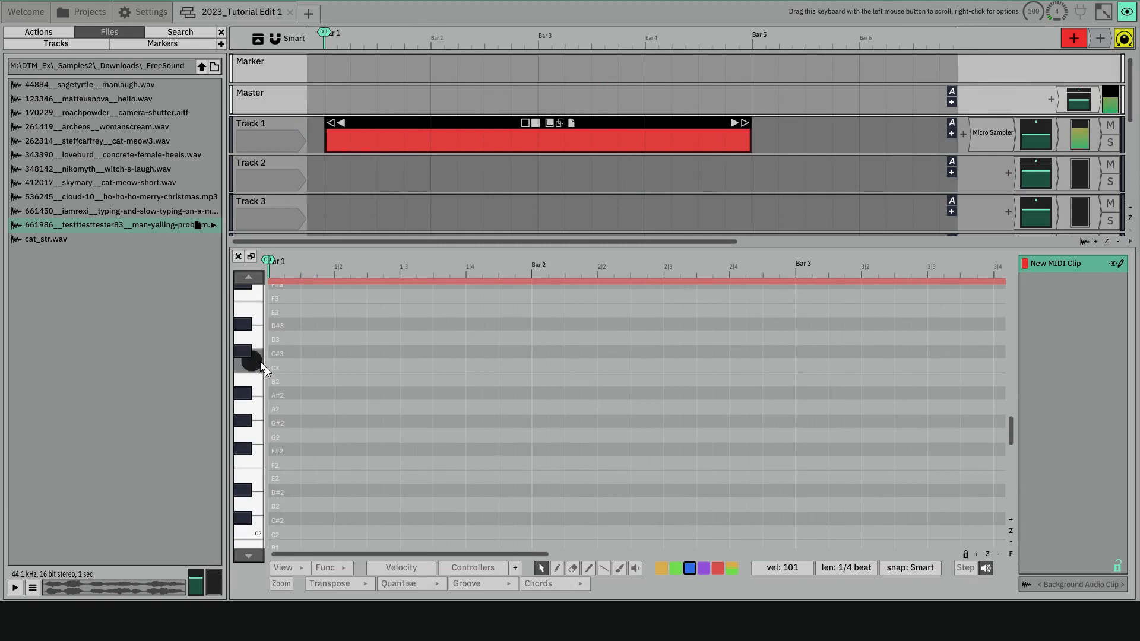
left_click(274, 369)
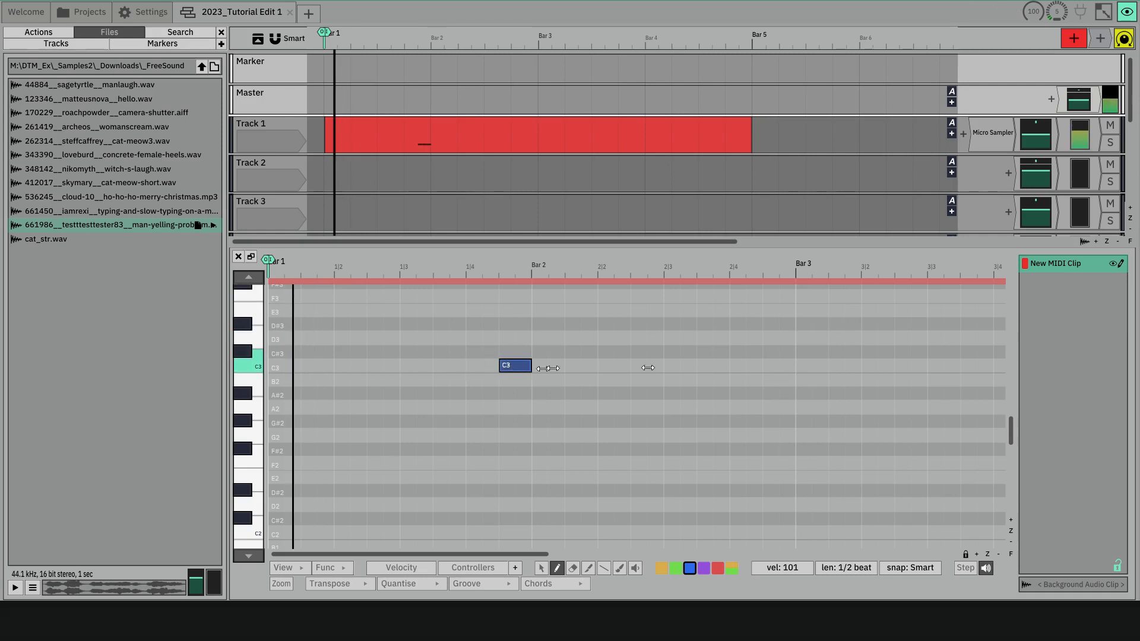
left_click_drag(533, 369, 750, 368)
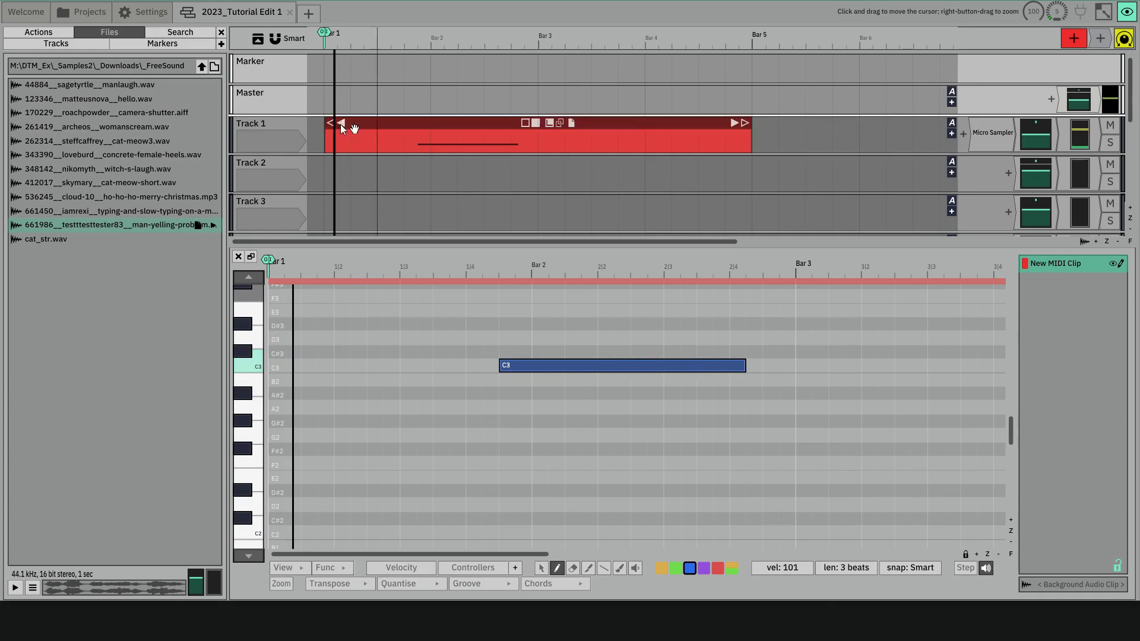
Trim the MIDI clip to span beats 1|4 to 2|4, and place a duplicate directly after it
left_click_drag(336, 122, 416, 121)
left_click_drag(745, 123, 507, 148)
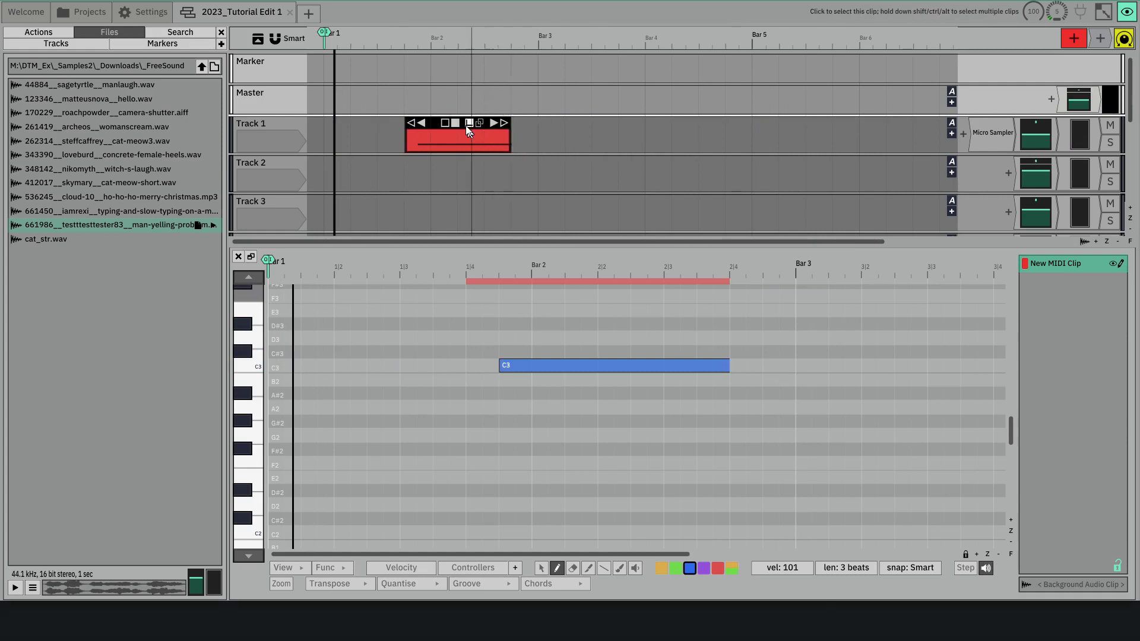
left_click(470, 124)
key("space")
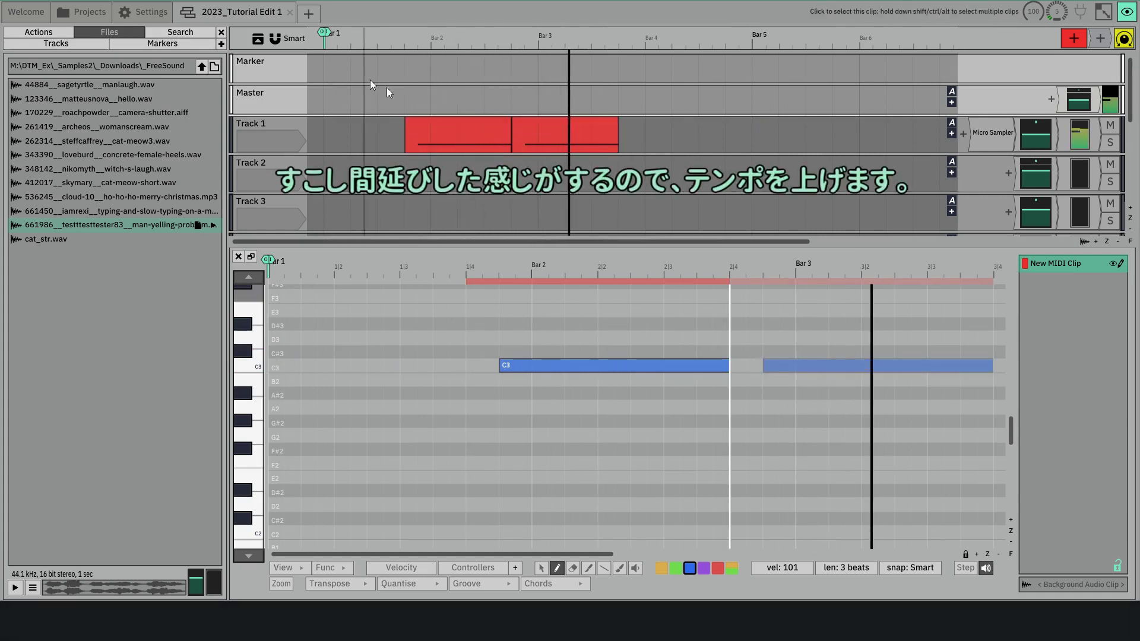
Show the tempo track and set the tempo at its first point to 130 BPM
right_click(281, 70)
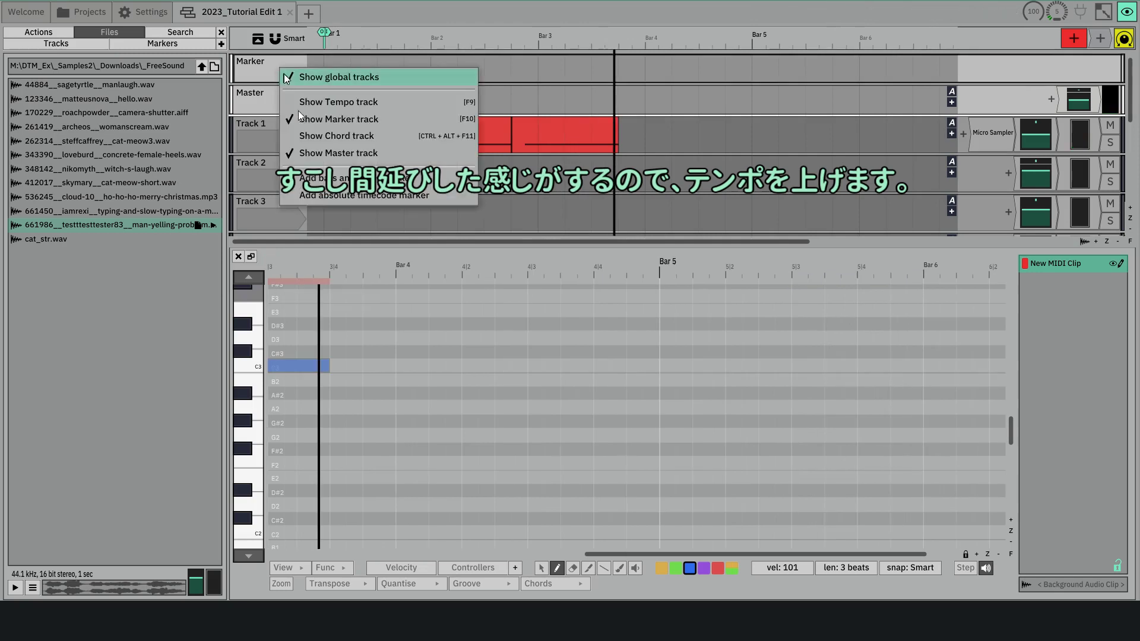
left_click(299, 107)
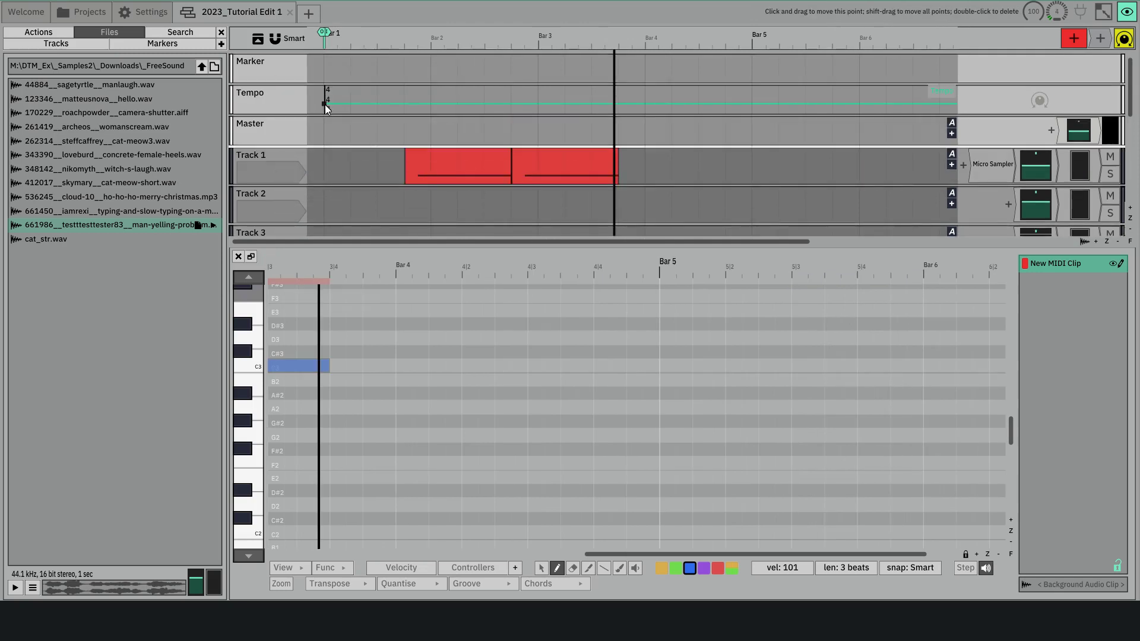
key("F11")
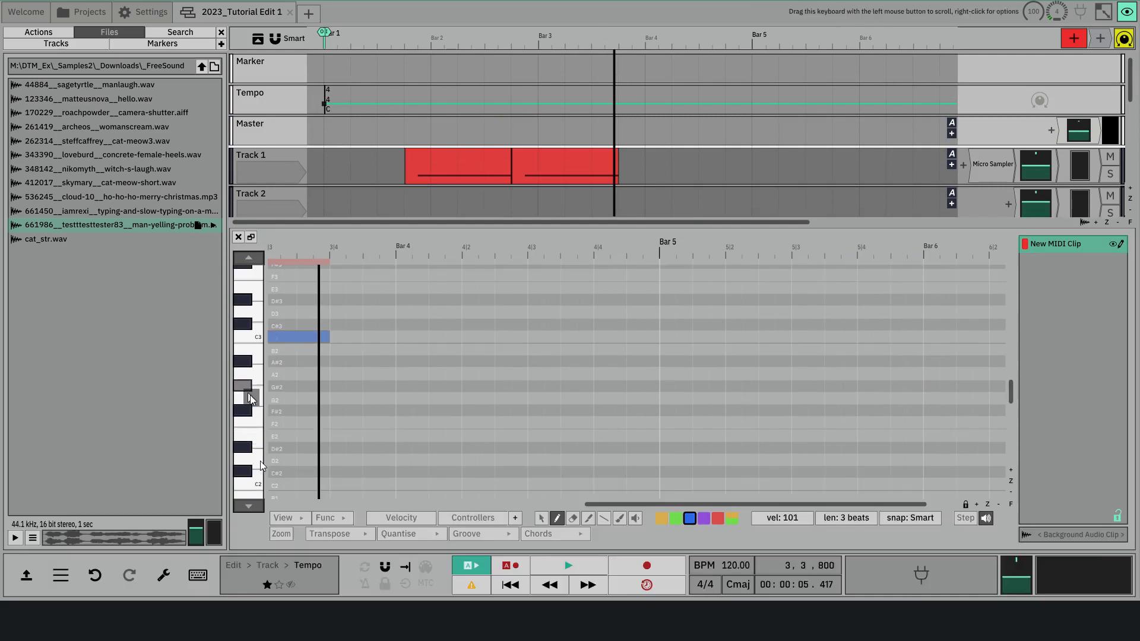
left_click(244, 558)
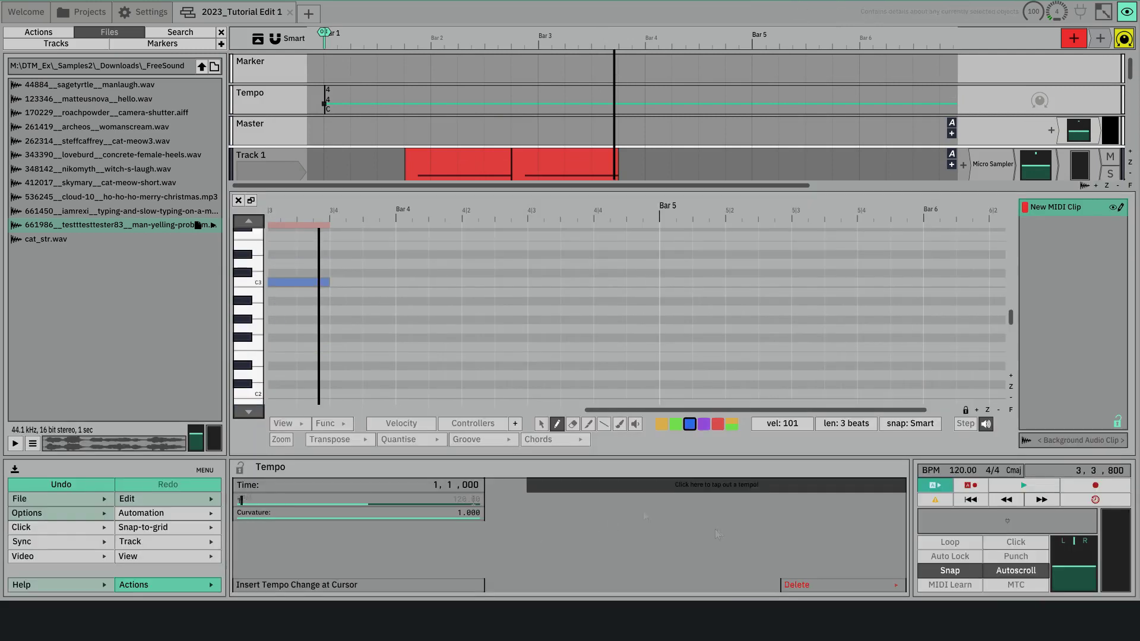
key("Return")
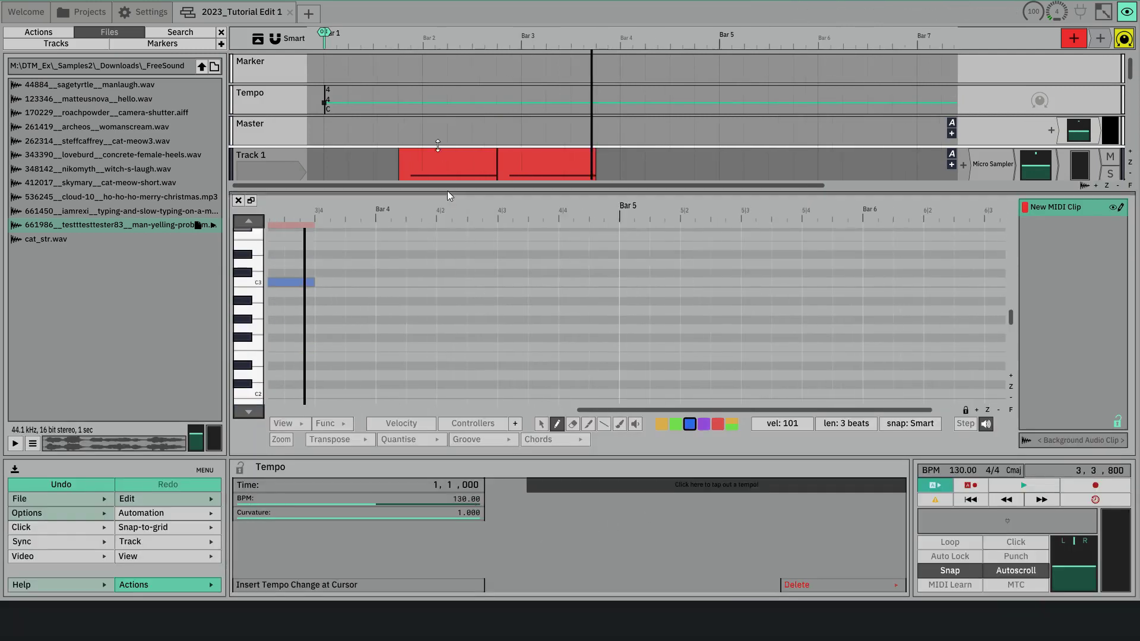
Play back the two Track 1 clips from the start of the first one, and close the MIDI editor
left_click(399, 126)
left_click(17, 472)
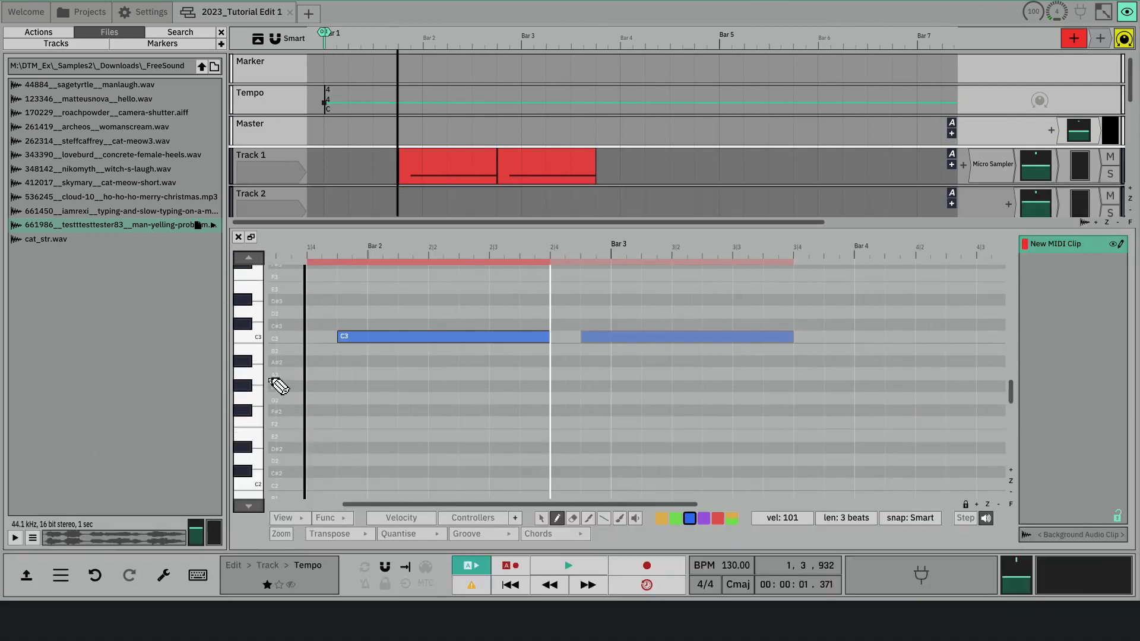
key("space")
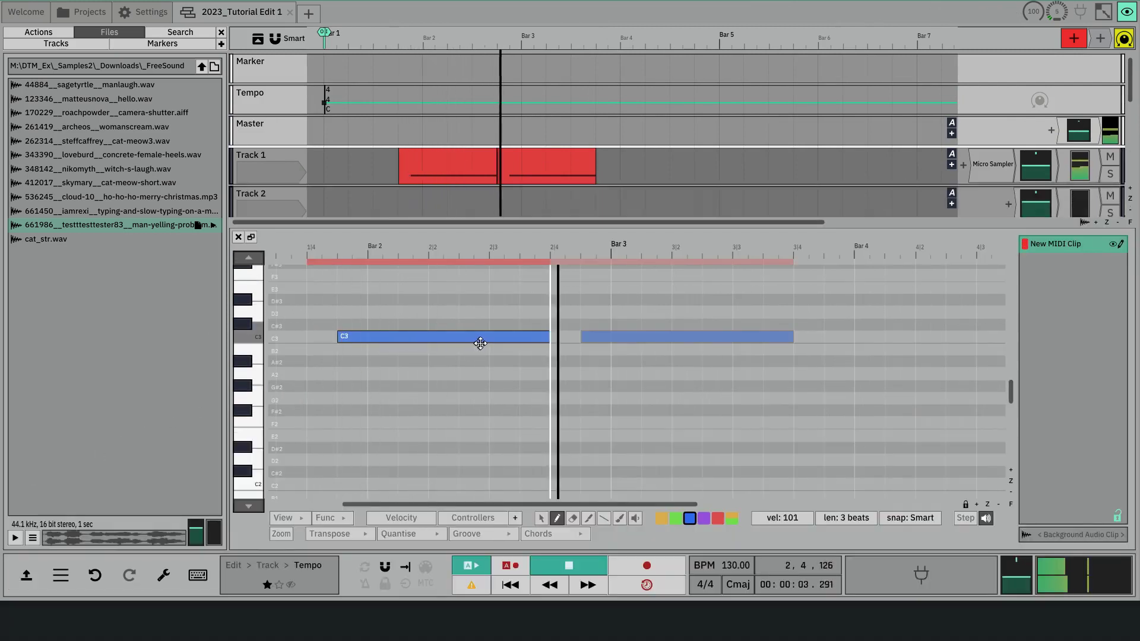
key("space")
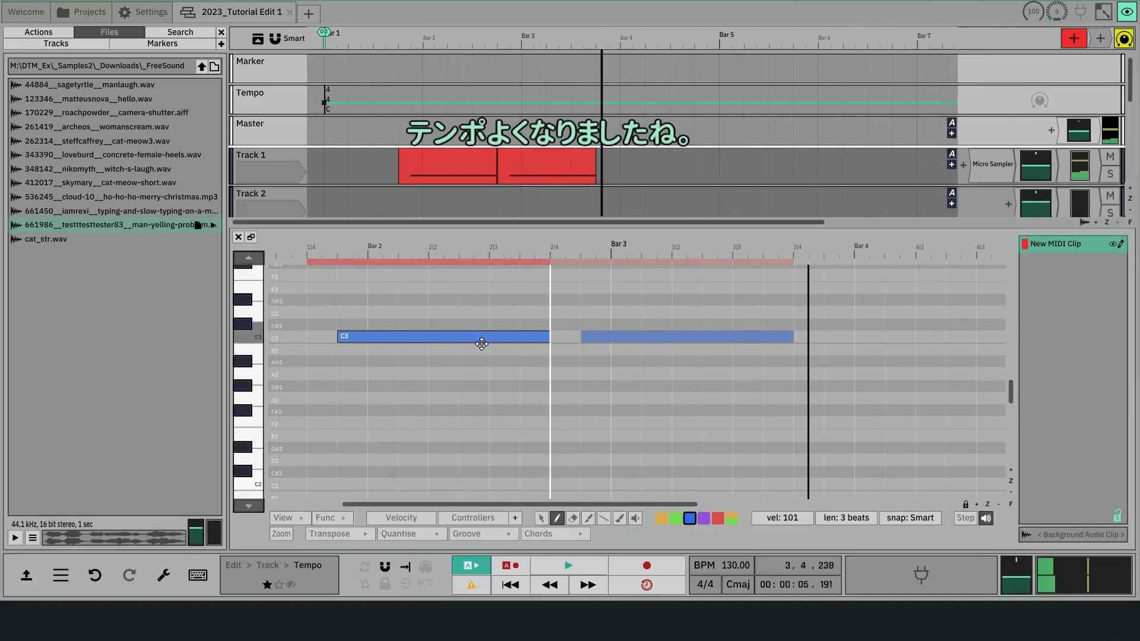
key("Escape")
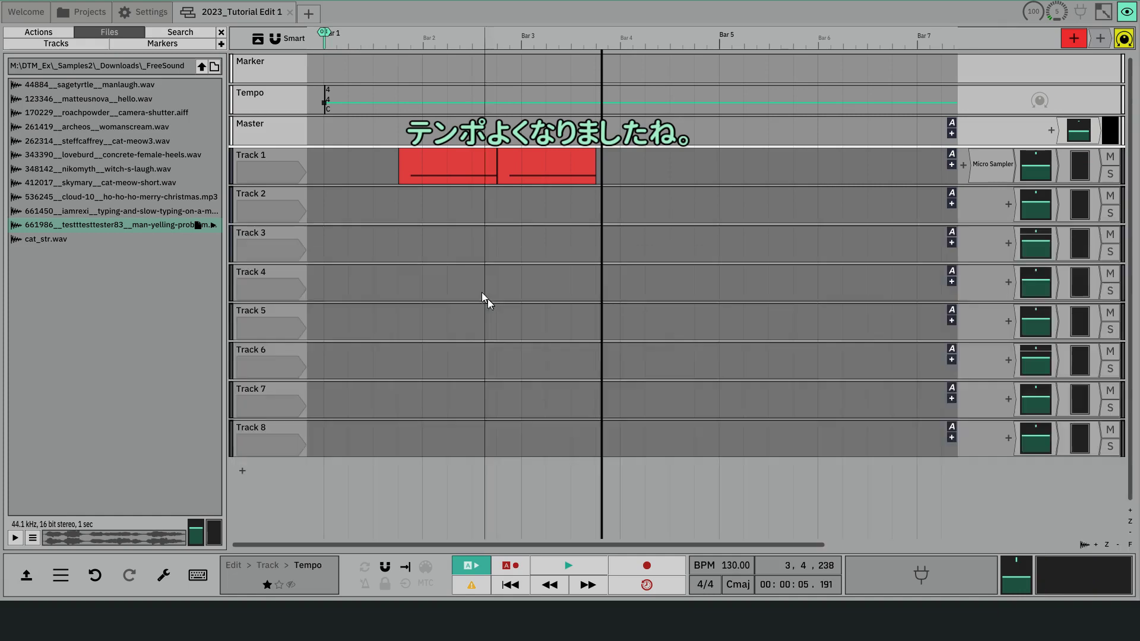
Add the Micro Drum Sampler instrument to Track 2 and open its plugin window
left_click(1008, 205)
scroll(889, 385, "down", 8)
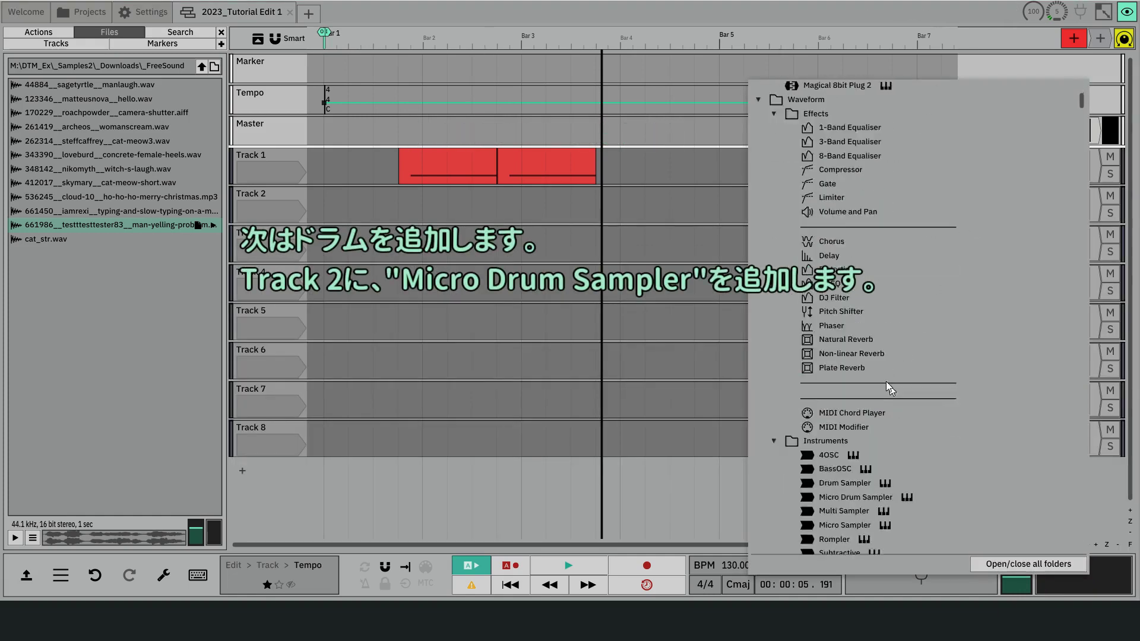
scroll(850, 380, "down", 4)
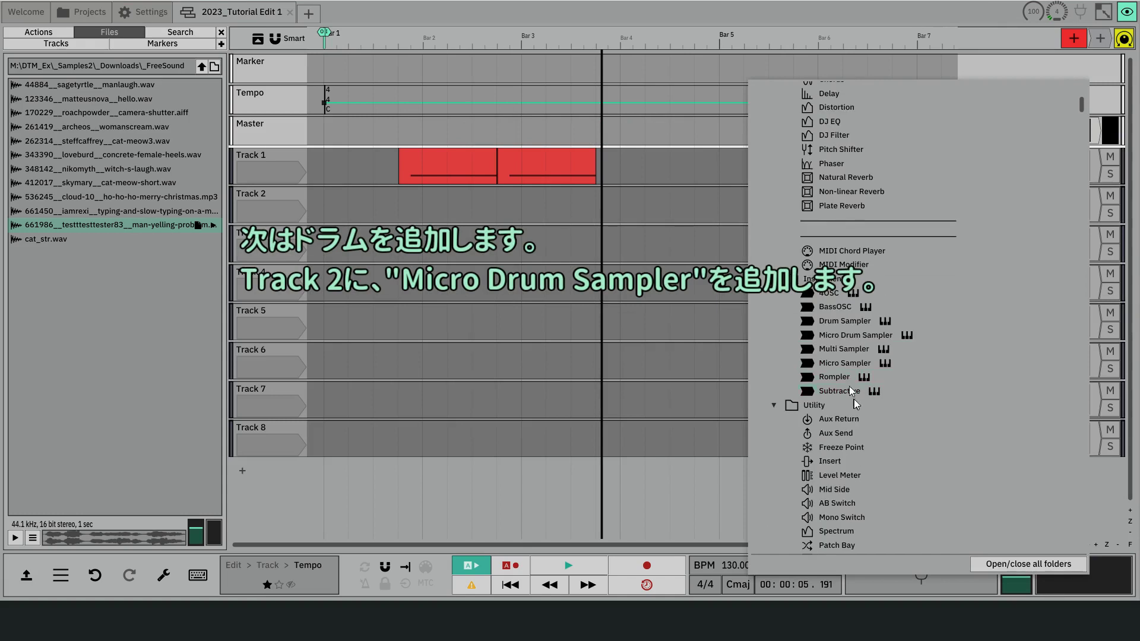
left_click(855, 335)
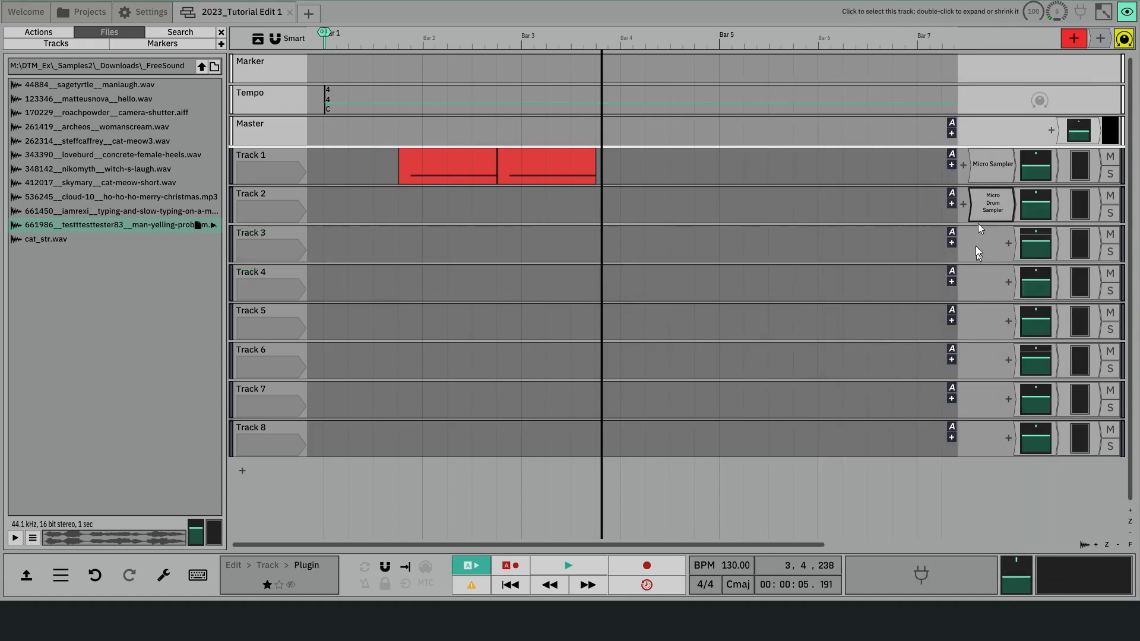
double_click(988, 213)
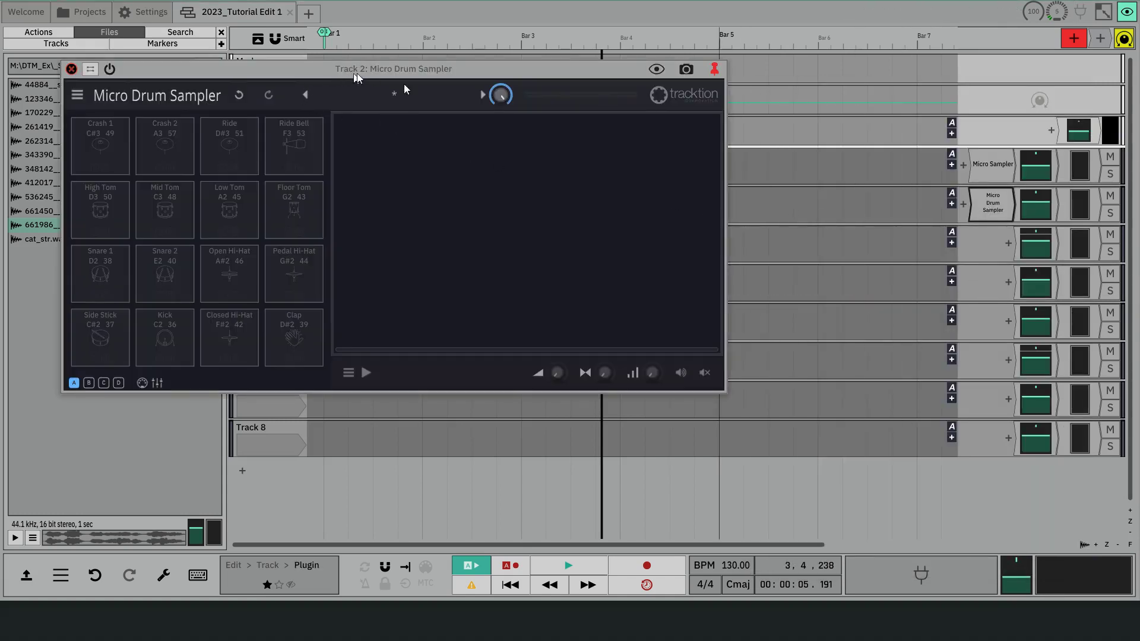
Load the Micro 909 kit in the drum sampler and audition its pads before closing the window
left_click_drag(367, 73, 516, 150)
left_click(516, 171)
left_click(525, 232)
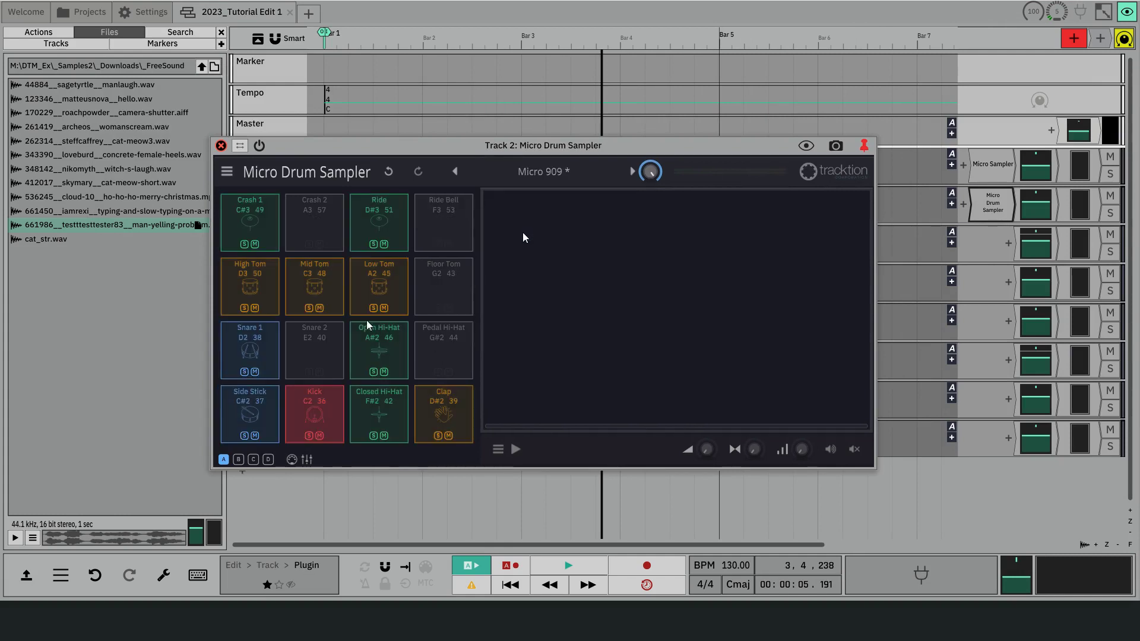
left_click(252, 395)
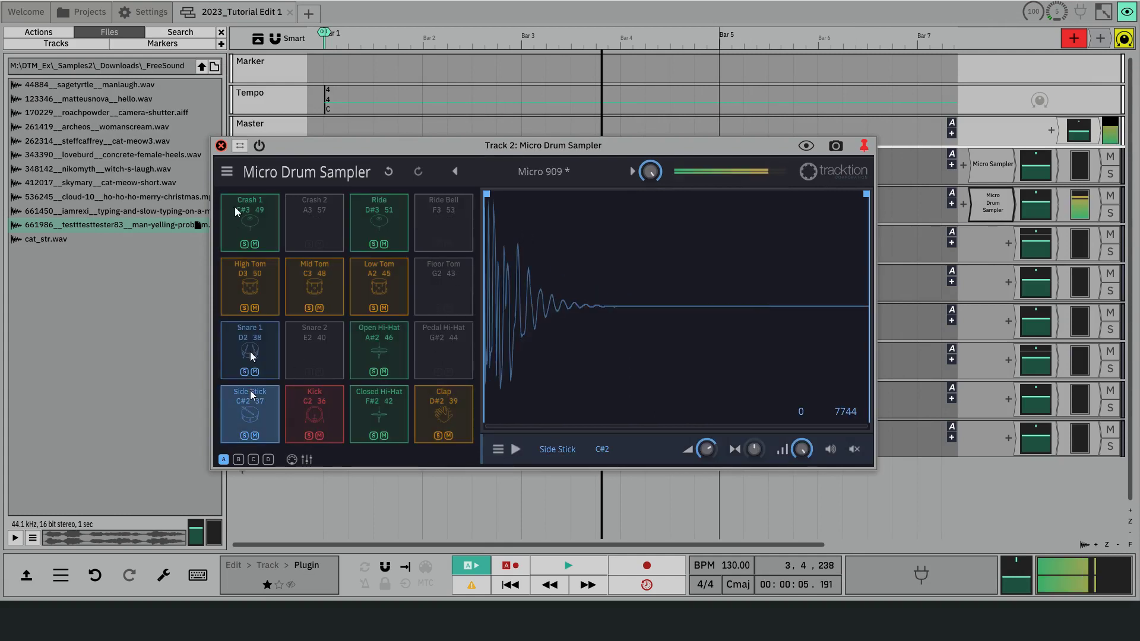
left_click(221, 146)
Insert a step clip on Track 2 at bar 2 and open its pattern for editing
mouse_move(1074, 38)
left_mouse_down()
mouse_move(445, 241)
mouse_move(424, 220)
left_mouse_up()
left_click(464, 279)
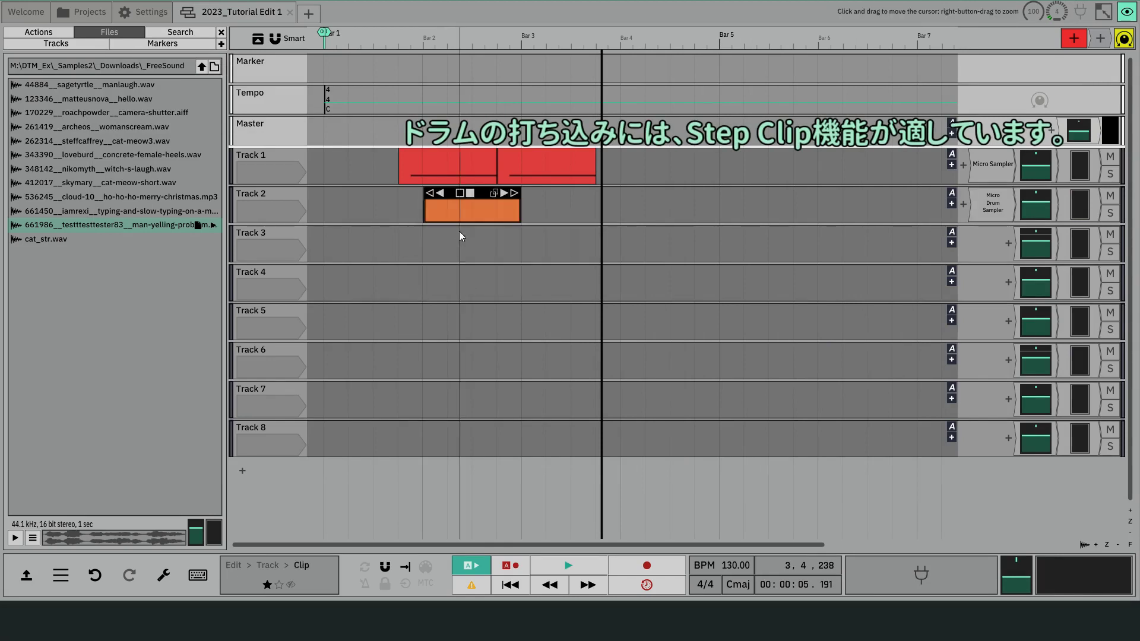
double_click(453, 200)
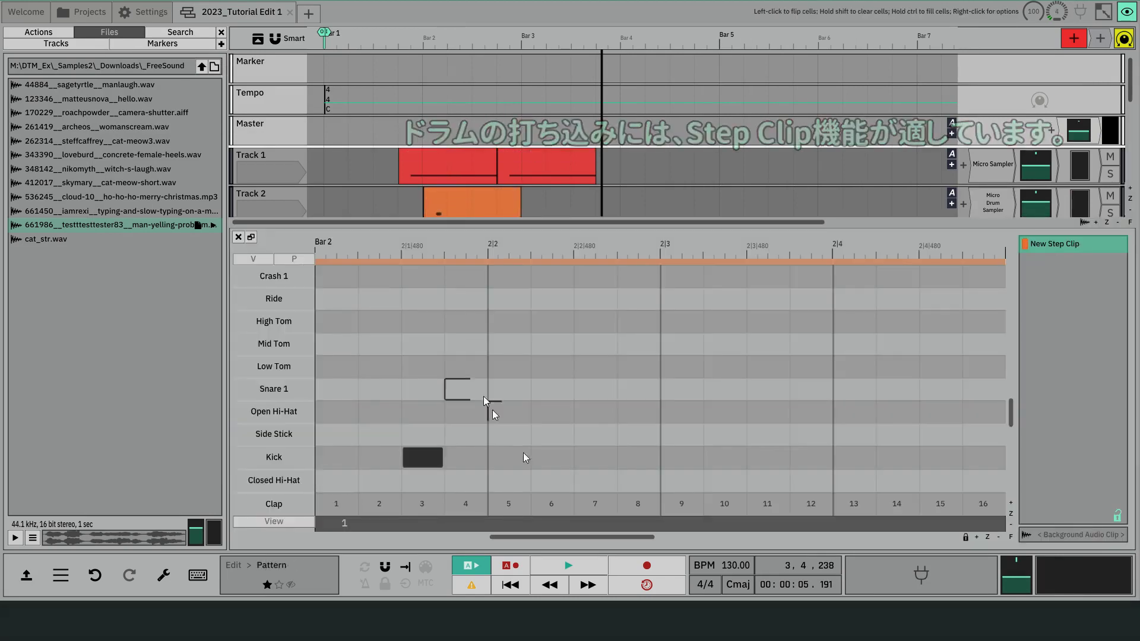
Program kicks on steps 10 and 12, claps on 5 and 13, and open hi-hats on 3, 7, 11 and 15, and audition the pattern
left_click(725, 458)
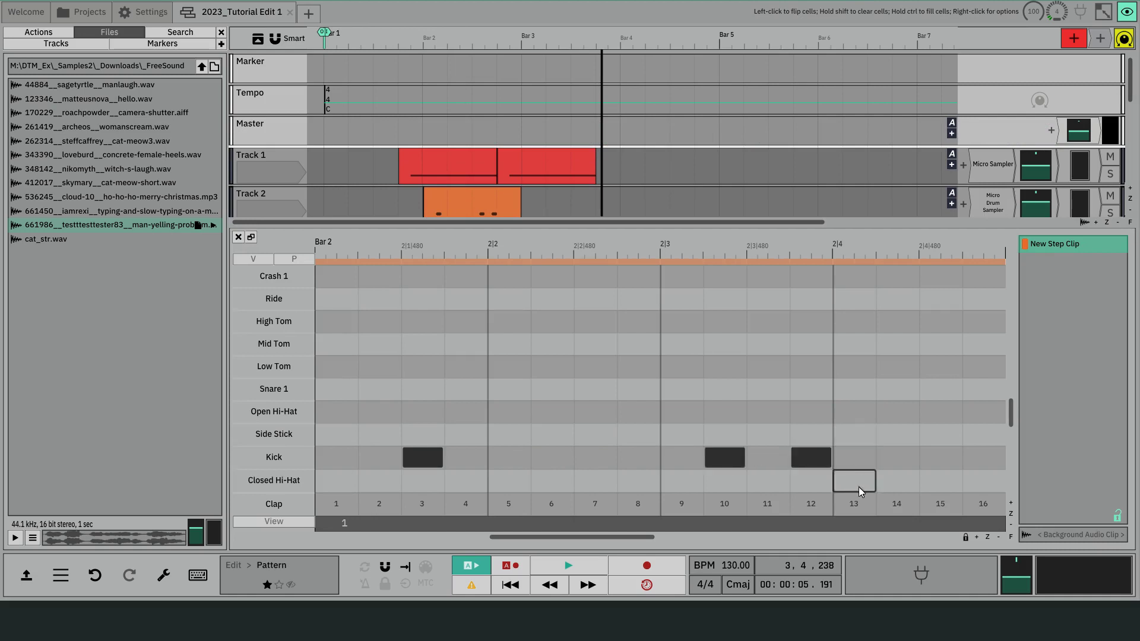
left_click(863, 514)
left_click(508, 504)
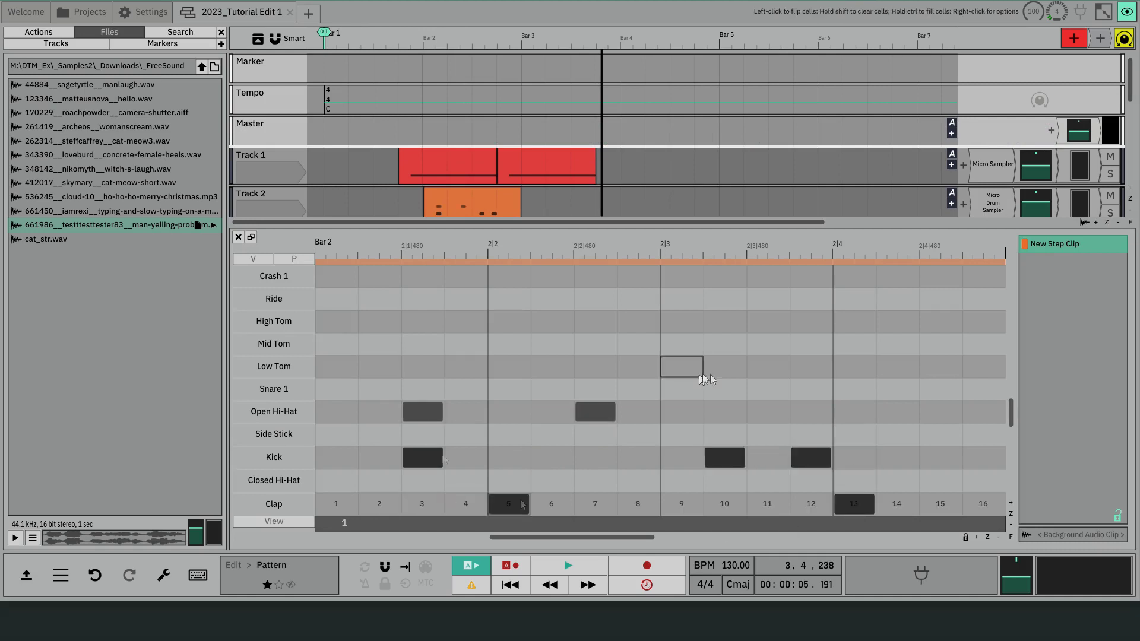
left_click(767, 411)
left_click(940, 412)
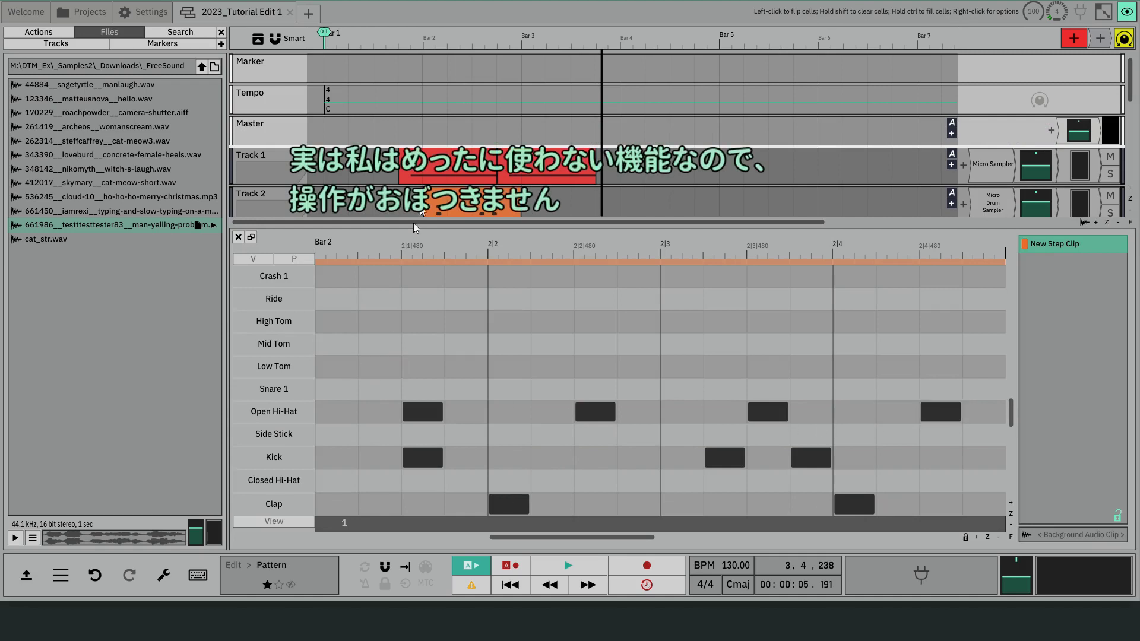
key("space")
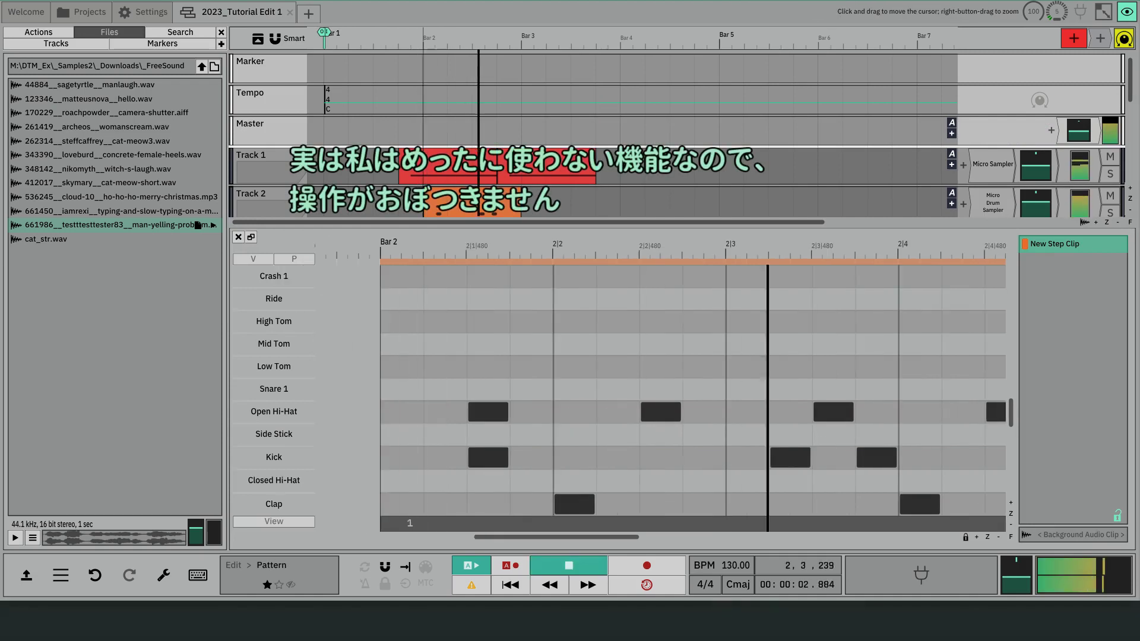
key("space")
Extend the Track 2 step clip to bar 4, add closed hi-hats on steps 1, 5, 9 and 13, and play it back
left_click_drag(518, 196, 618, 194)
left_click(326, 480)
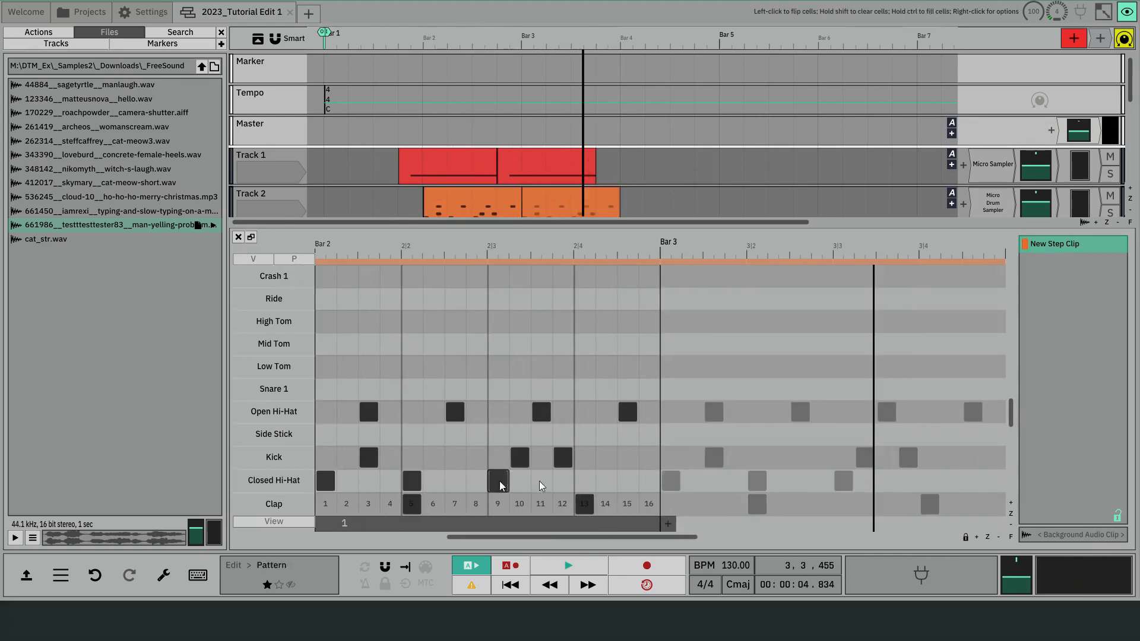
key("space")
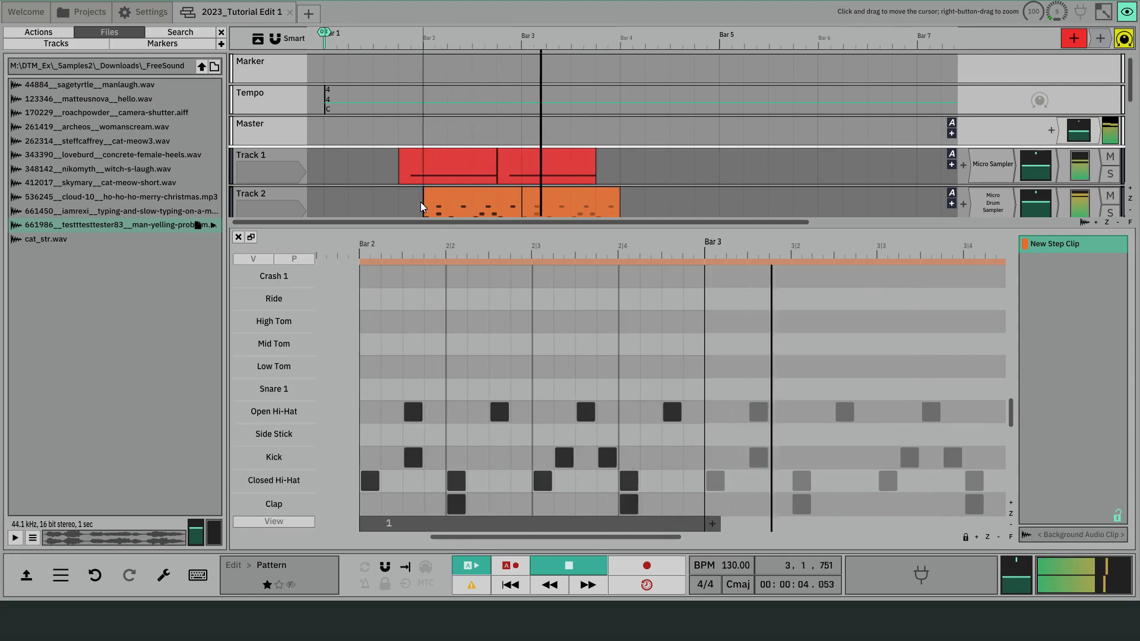
key("space")
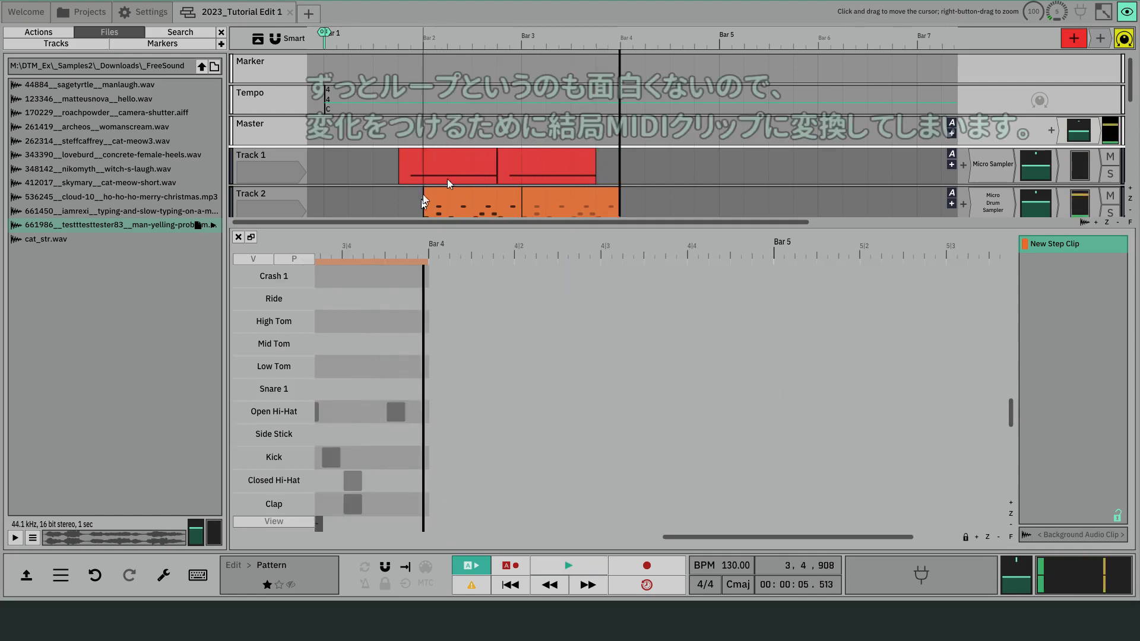
Convert the Track 2 step clip to a MIDI clip and open it for note editing
right_click(467, 197)
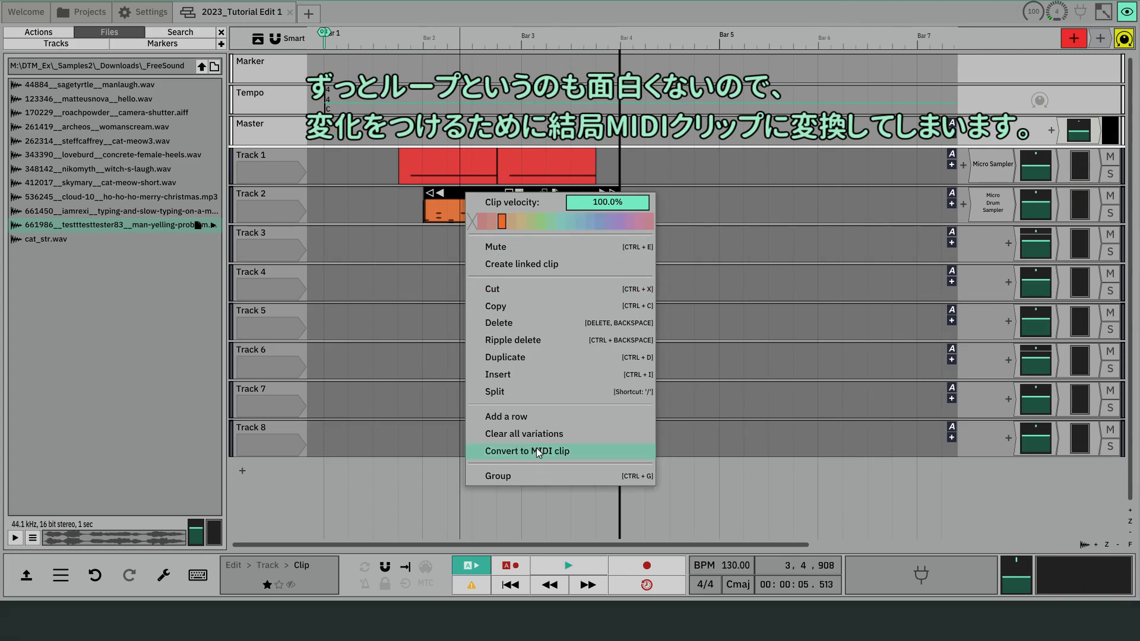
left_click(539, 453)
double_click(467, 194)
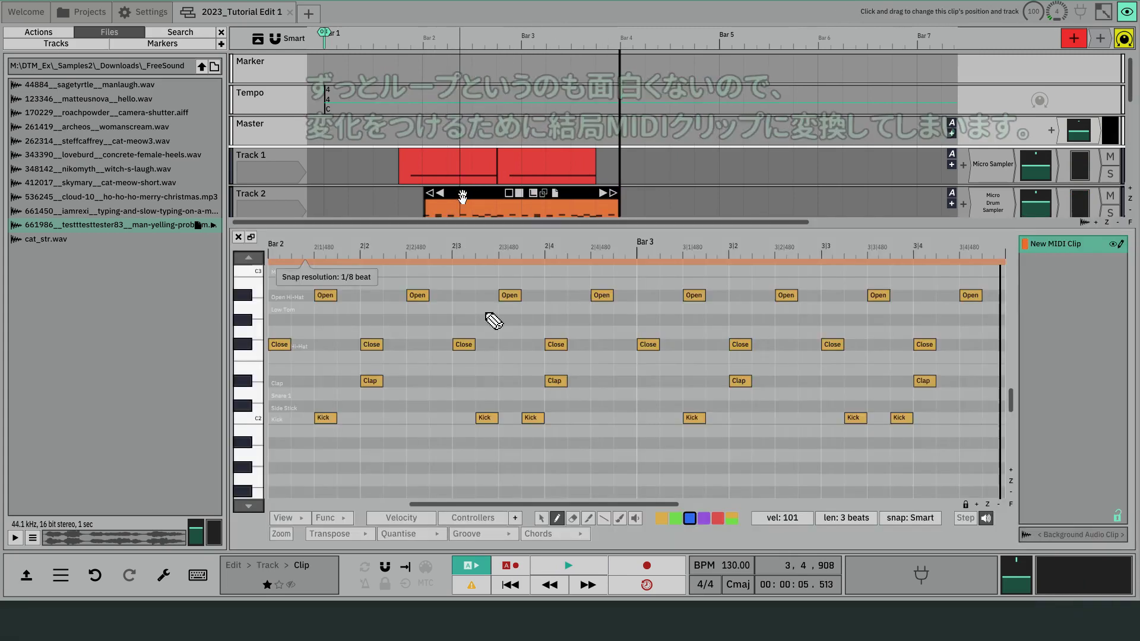
Add a quarter-beat kick note directly before the last kick in bar 3 of the drum clip
scroll(576, 254, "down", 2)
scroll(816, 265, "up", 3)
scroll(816, 248, "up", 3)
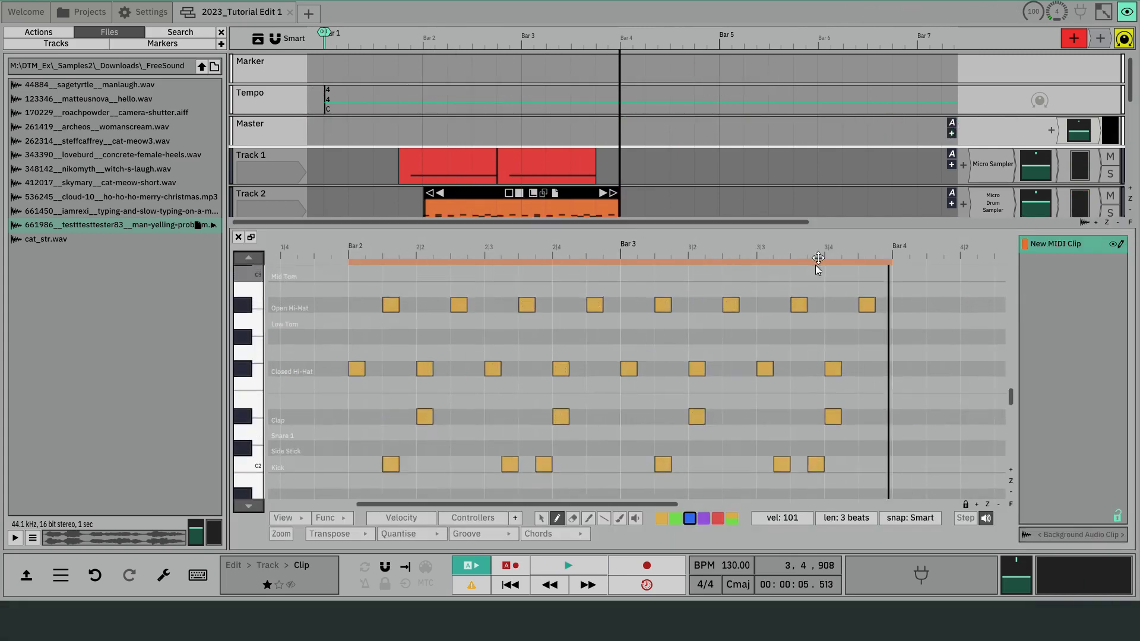
left_click(621, 248)
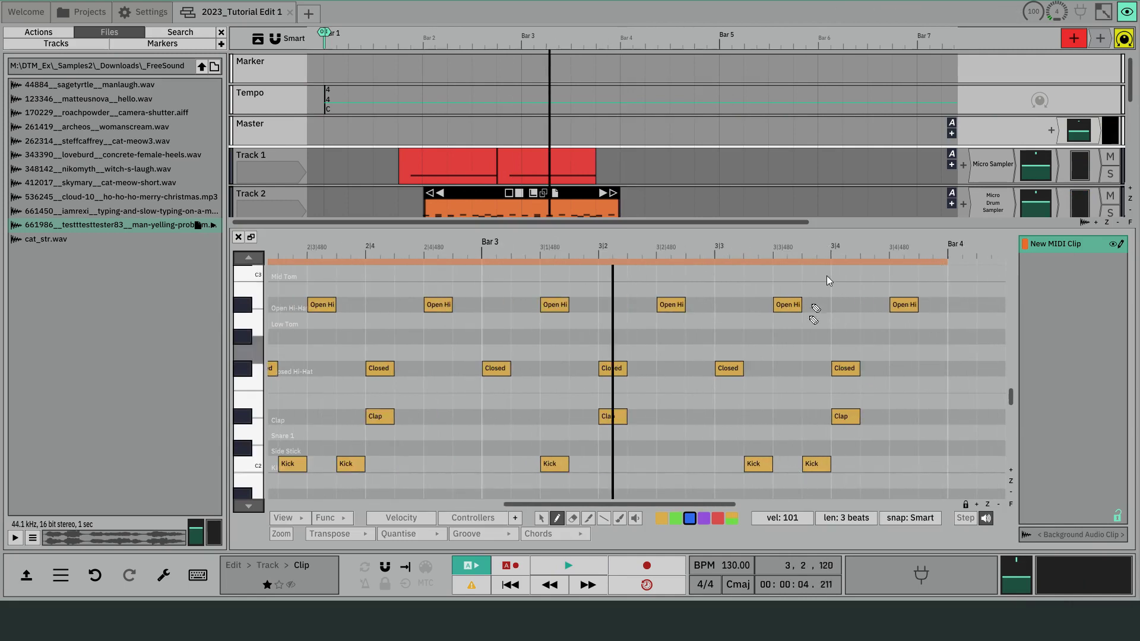
left_click_drag(832, 251, 811, 451)
left_click(781, 449)
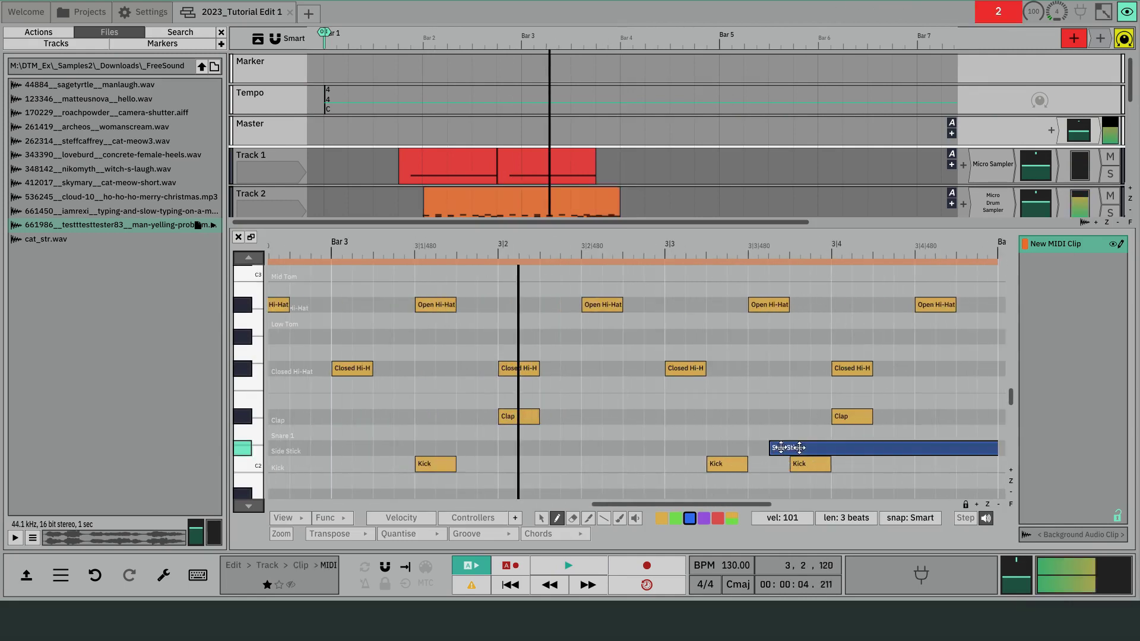
key("ctrl+z")
left_click(814, 466)
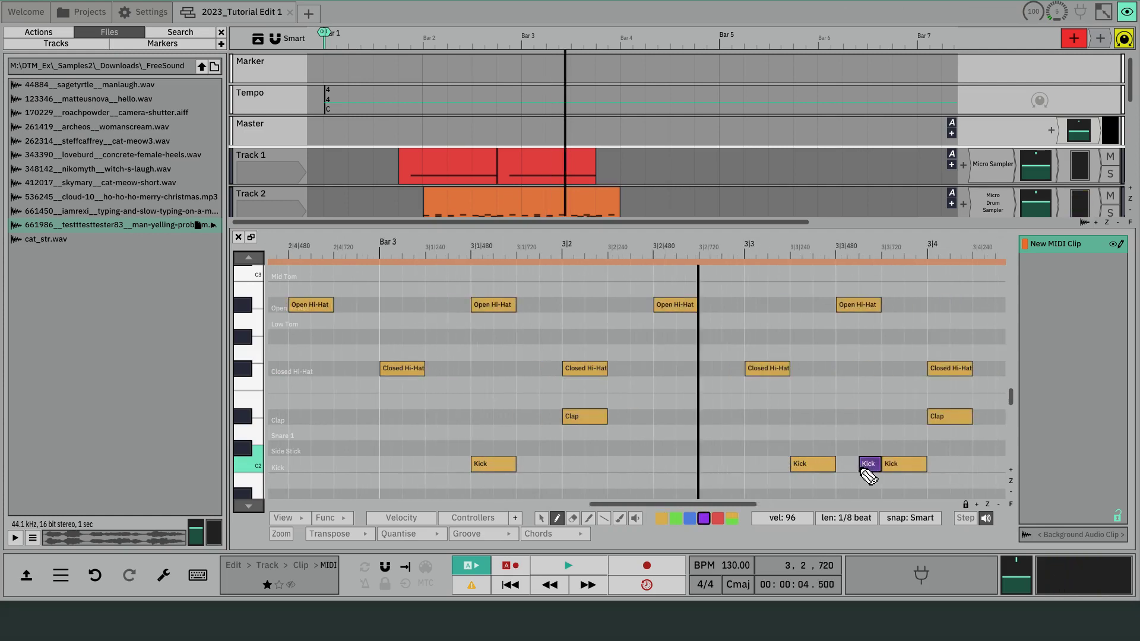
left_click(863, 467)
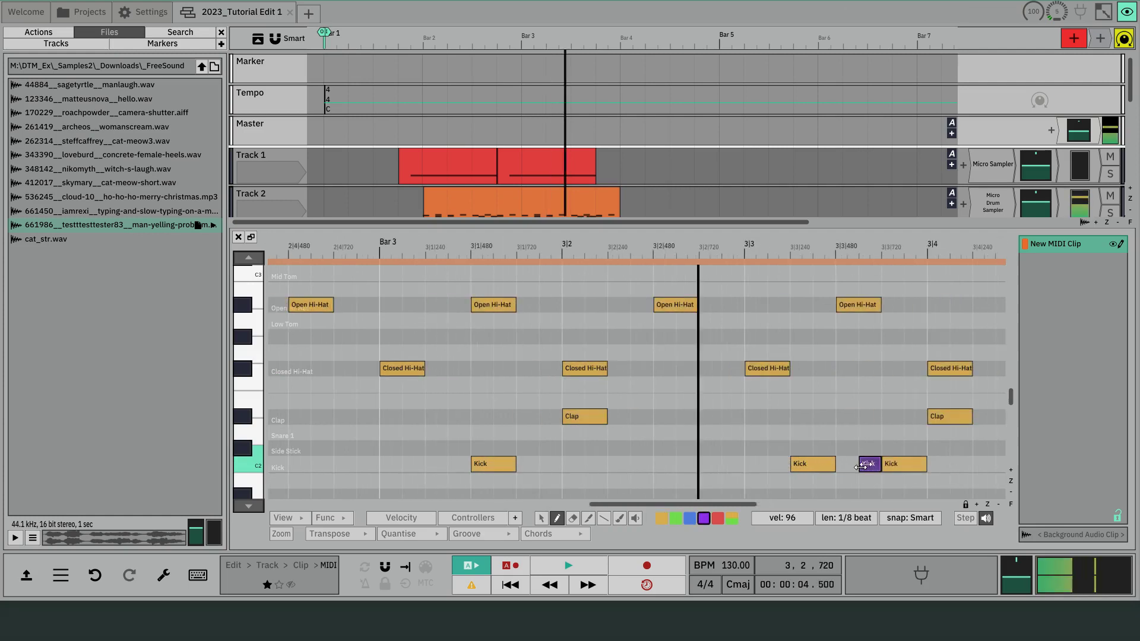
left_click_drag(860, 464, 838, 464)
Play back the edited drum clip, close the MIDI editor and stop playback
key("space")
left_click_drag(808, 237, 693, 280)
key("Escape")
mouse_move(586, 219)
key("space")
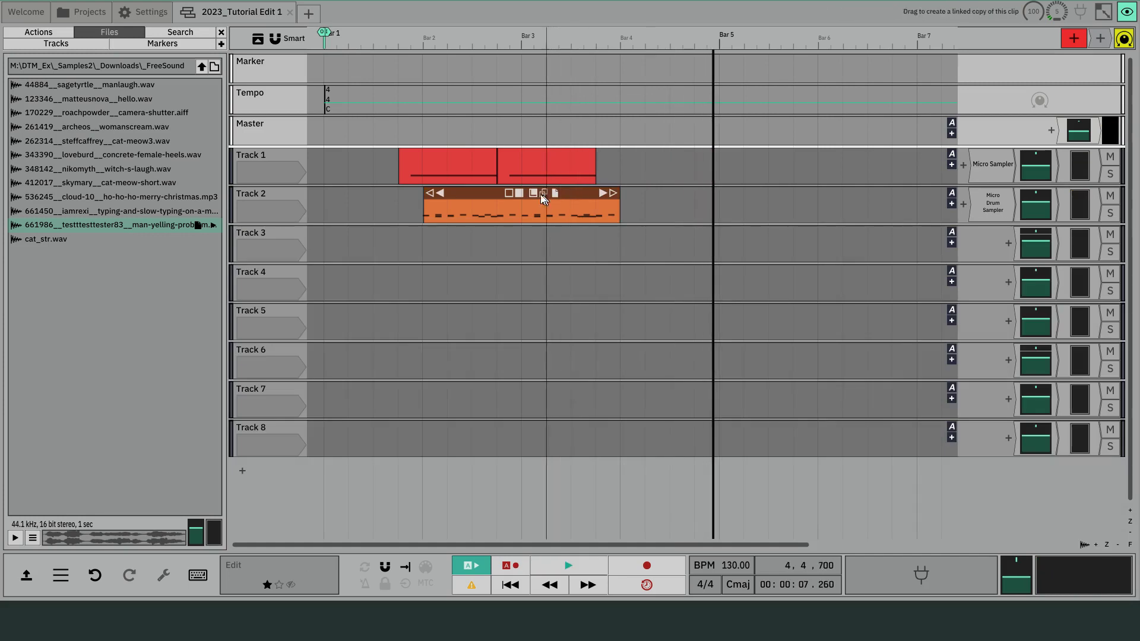
Loop the Track 2 drum clip so that it runs until bar 6, and play the arrangement from near bar 2
left_click(536, 194)
left_click_drag(405, 278, 395, 274)
key("space")
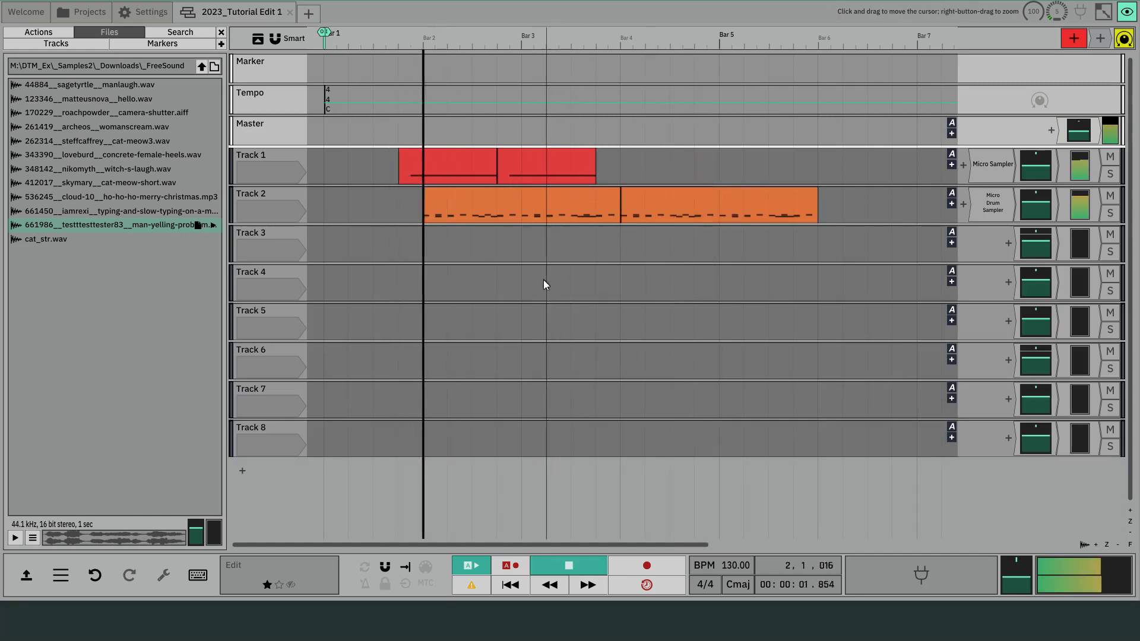
Flatten the looped Track 2 drum clip into one continuous non-looping clip
left_click(581, 212)
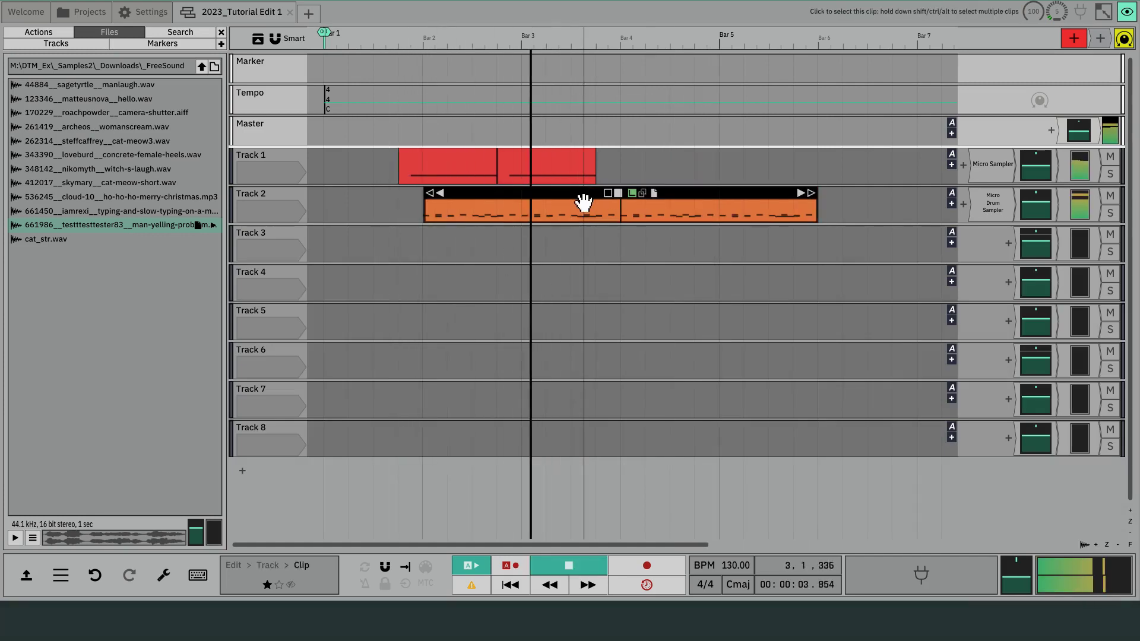
right_click(586, 223)
left_click(466, 496)
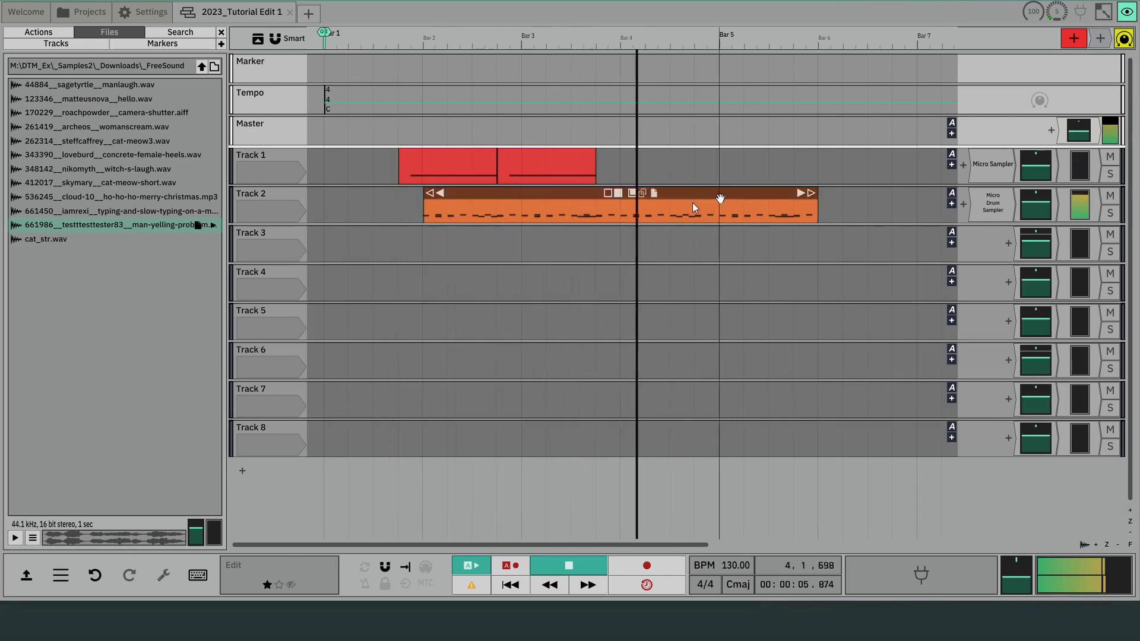
left_click(666, 202)
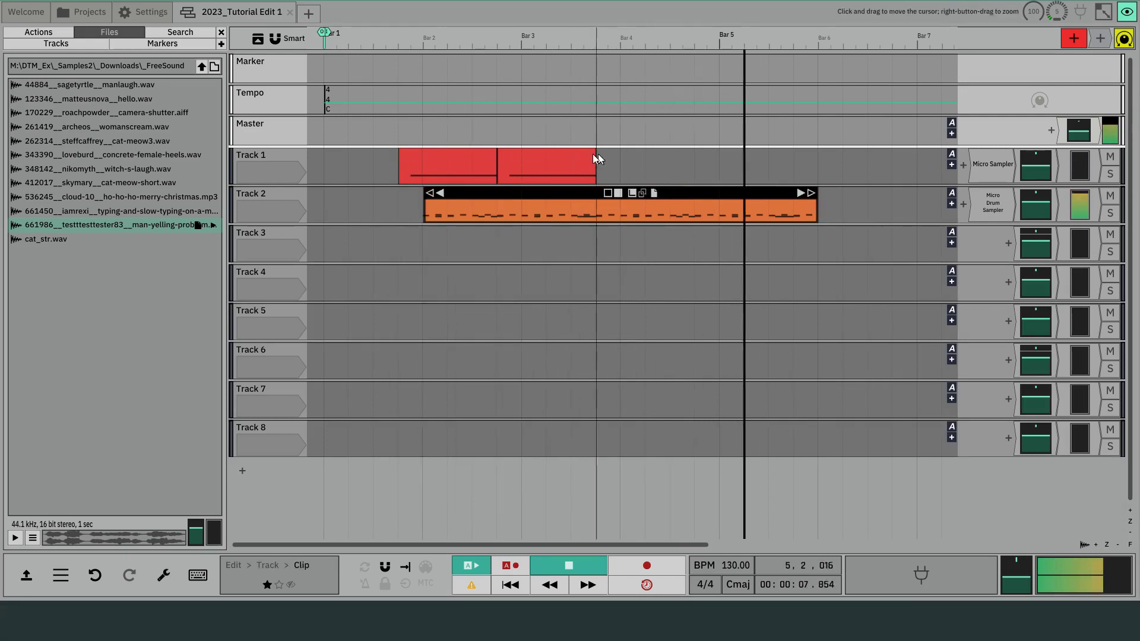
Repeat the Track 1 yell clips until bar 6 to match the drums, and play the arrangement from the first clip
left_click_drag(592, 154, 746, 165)
left_click_drag(634, 160, 815, 156)
left_click_drag(452, 251, 399, 242)
key("space")
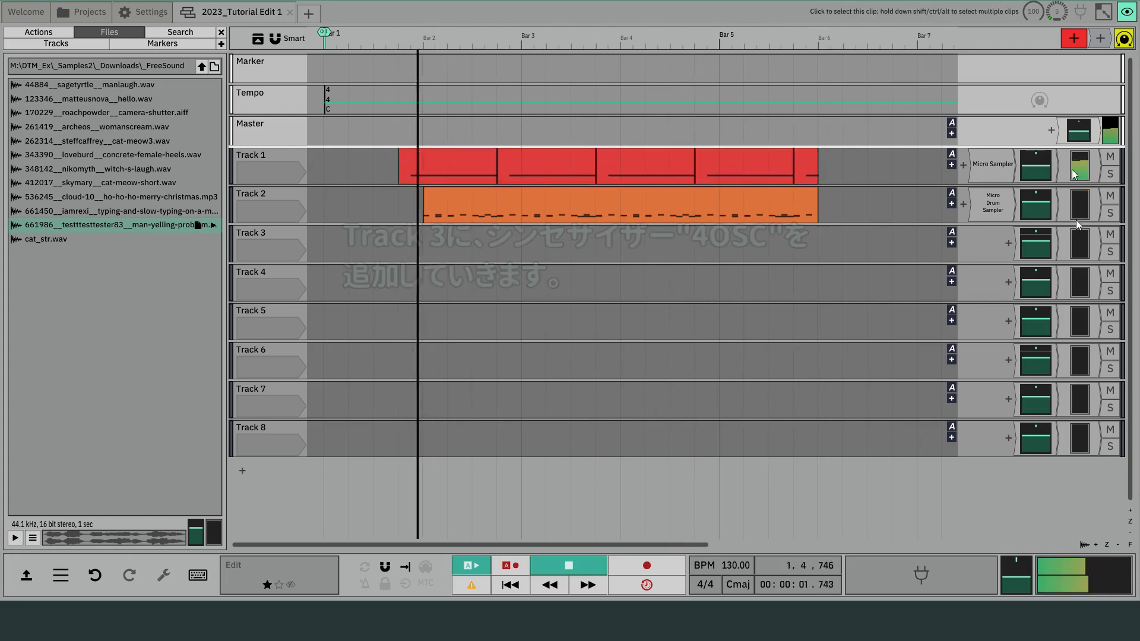
Add the 4OSC synthesizer instrument to Track 3
left_click(1008, 243)
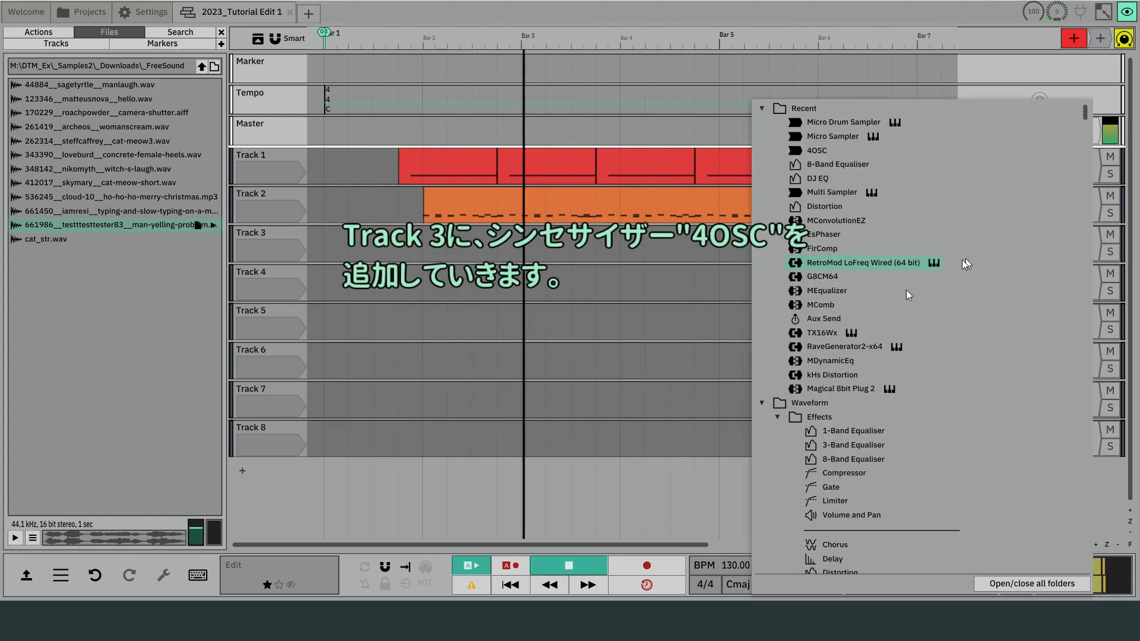
scroll(818, 401, "down", 5)
scroll(819, 398, "down", 3)
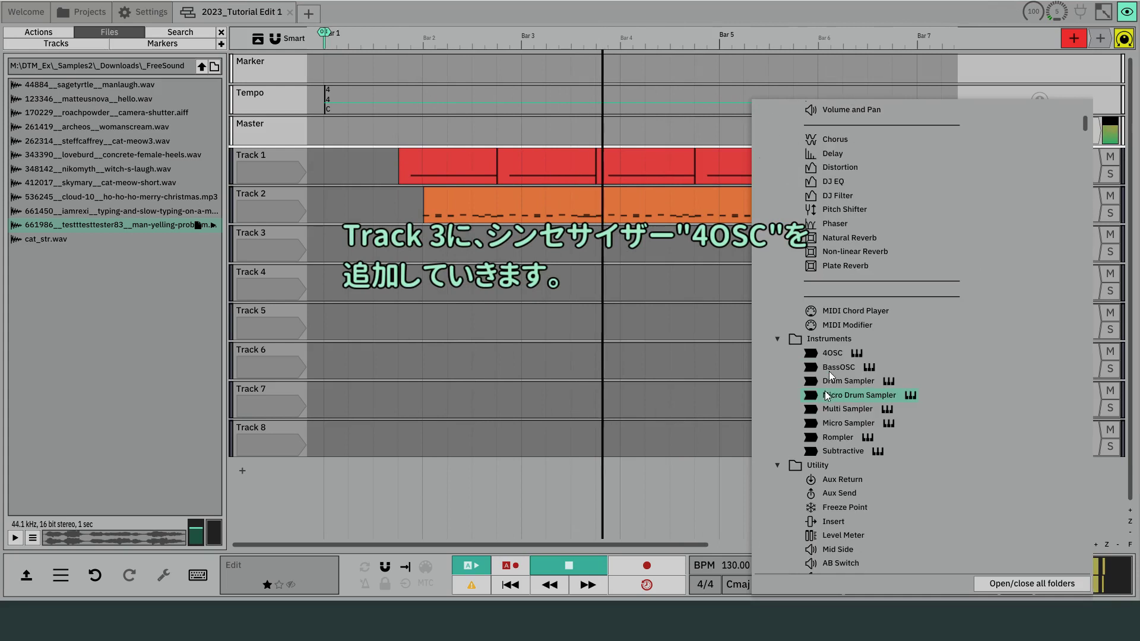
left_click(831, 354)
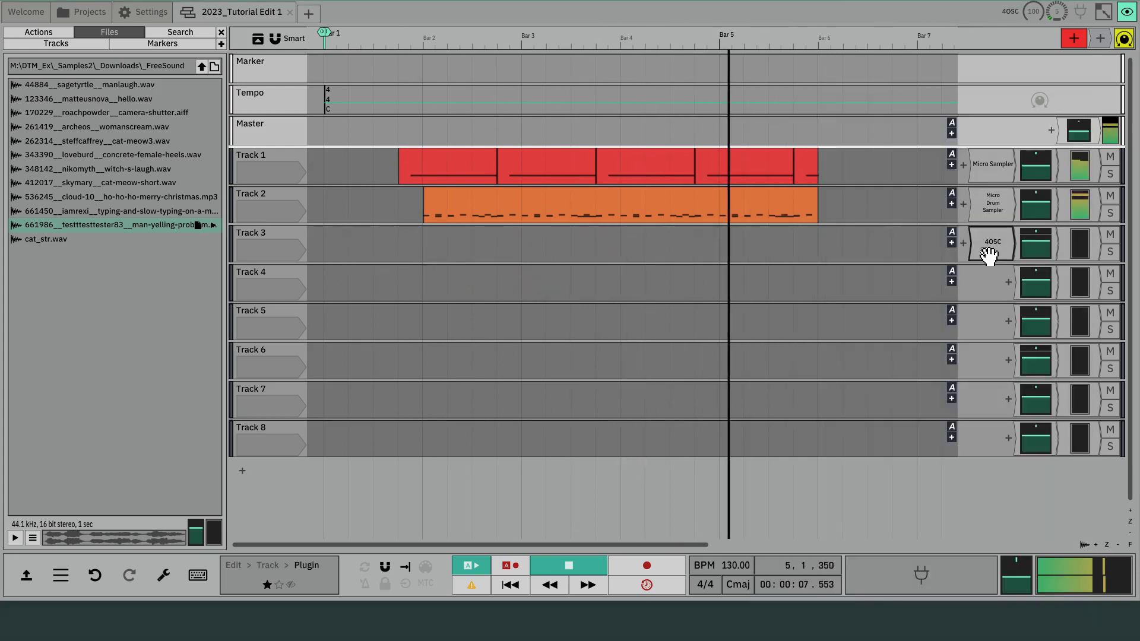
Open the Track 3 4OSC, load the Fretless Bass WMF preset, and close the plugin window
double_click(987, 249)
left_click_drag(320, 69, 657, 159)
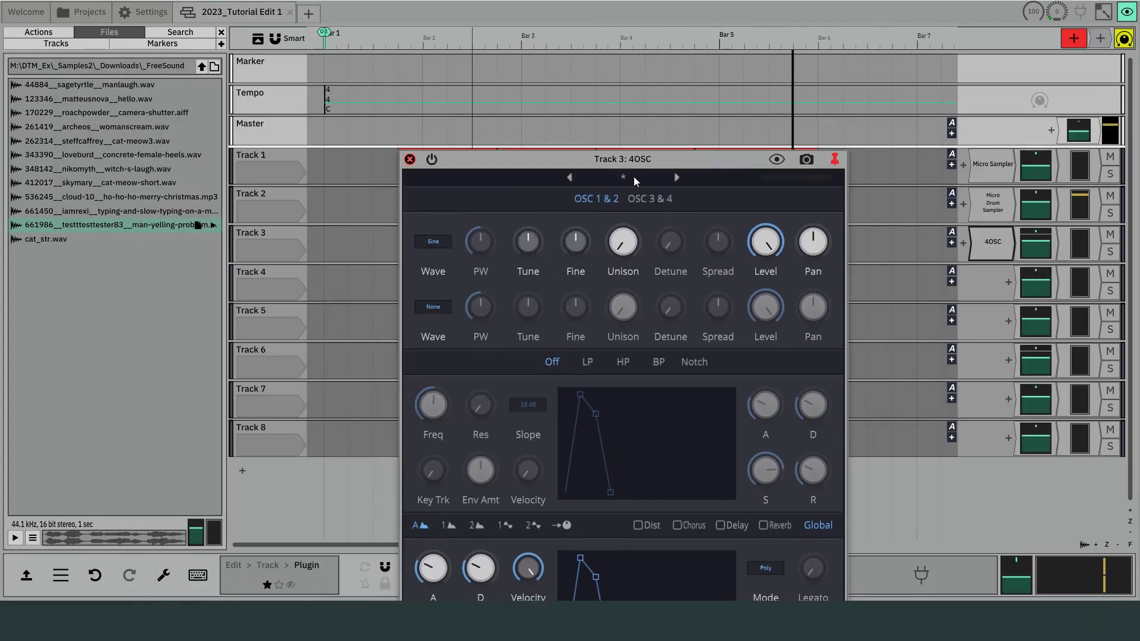
left_click(633, 177)
scroll(761, 363, "down", 2)
left_click(737, 367)
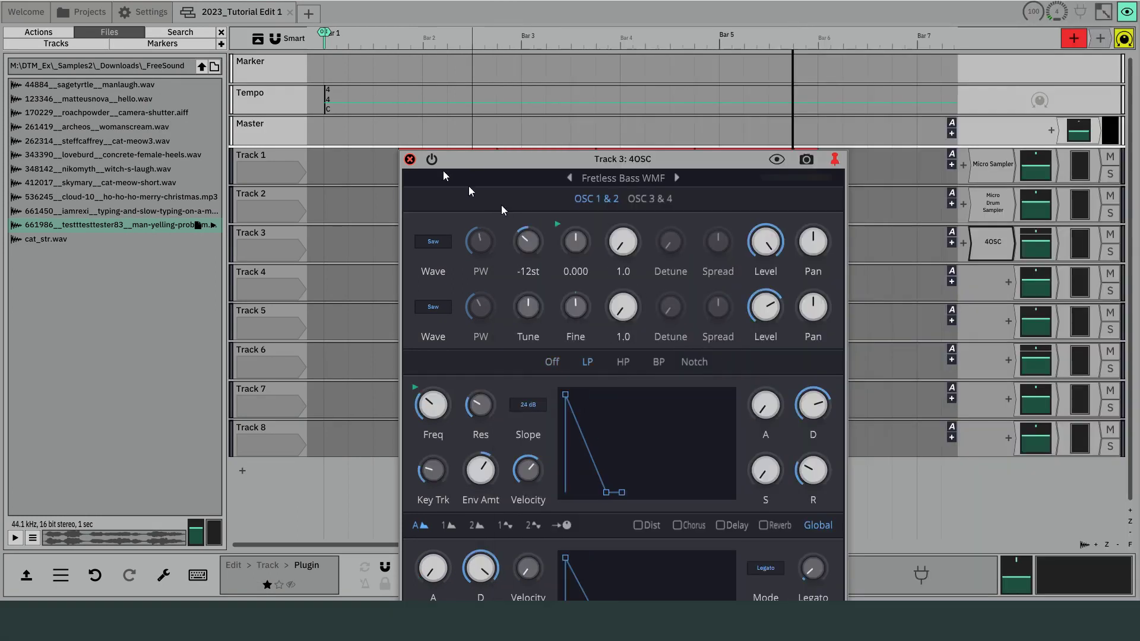
left_click(410, 159)
Insert a MIDI clip on Track 3 from bar 2 to bar 5 and open it for note editing
left_click_drag(1073, 38, 426, 243)
left_click(463, 283)
scroll(481, 246, "up", 2)
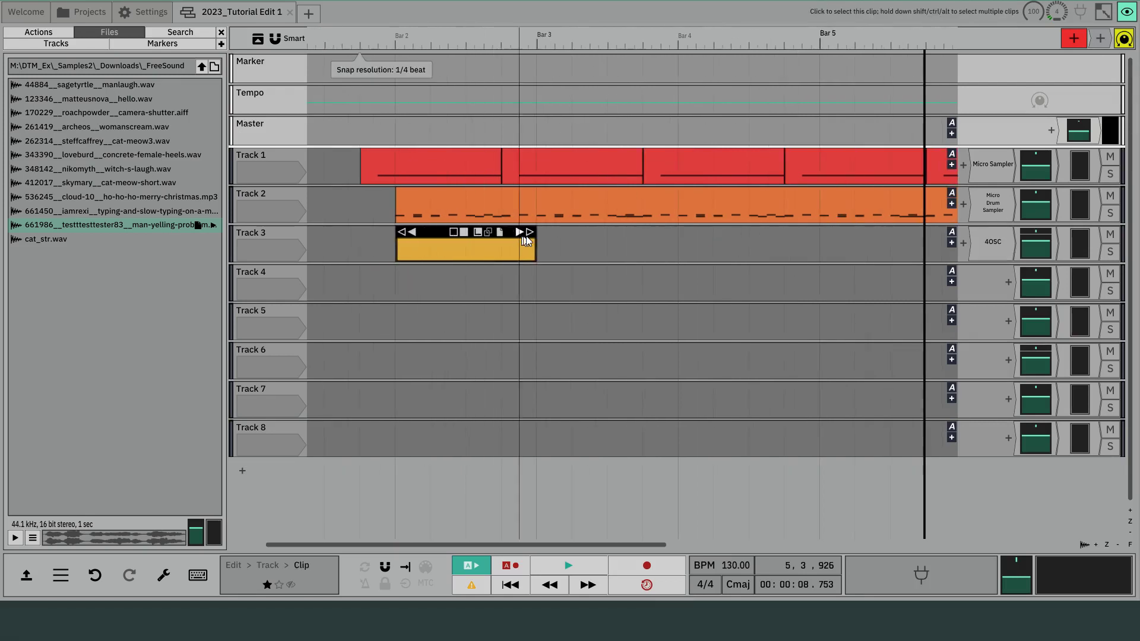
left_click_drag(554, 235, 819, 234)
double_click(585, 250)
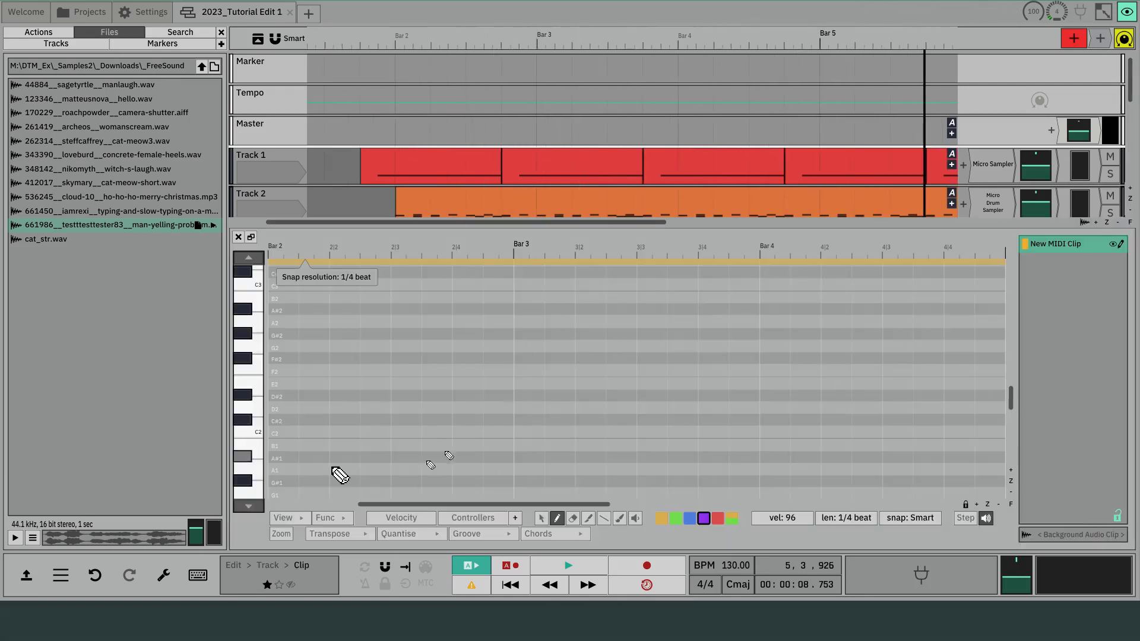
Draw eight consecutive quarter-beat bass notes in bar 2: C2, C3, D#2, D#3, A#1, A#2, F2 and F3
left_click(283, 436)
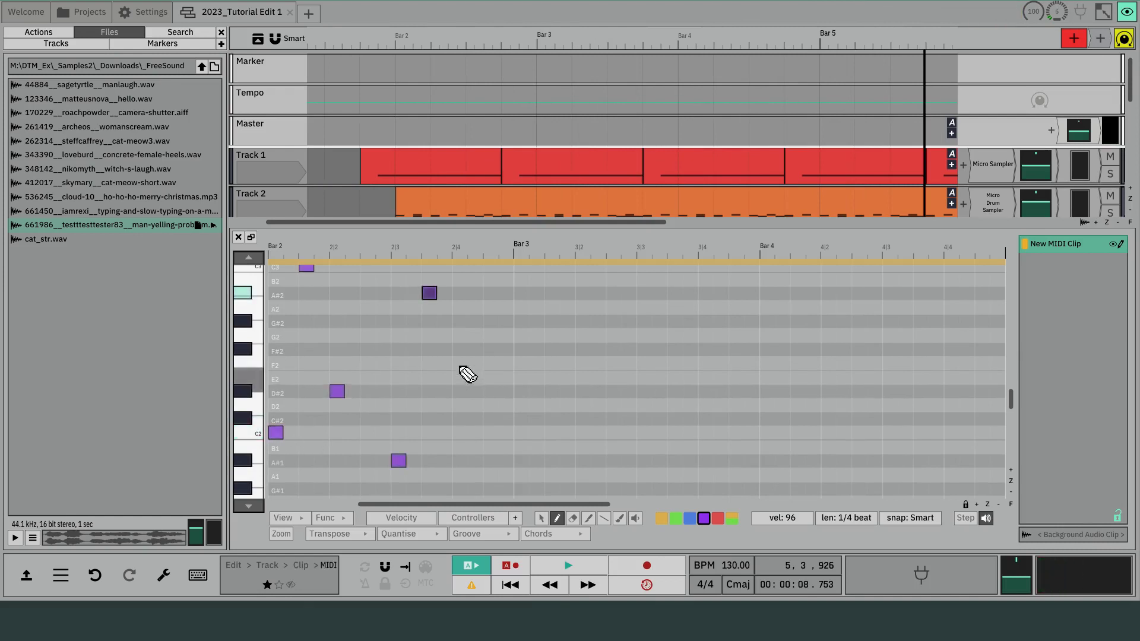
left_click(461, 366)
scroll(490, 351, "up", 2)
left_click(490, 343)
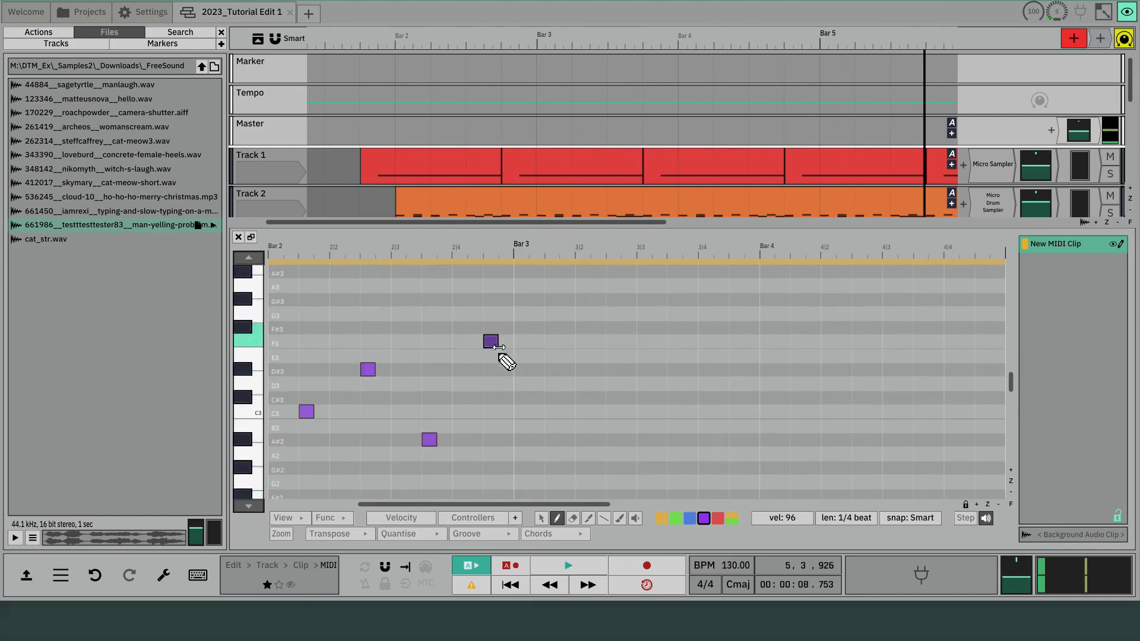
scroll(500, 344, "down", 2)
Copy all bar 2 bass notes to the start of bar 3, and duplicate the copied notes a quarter beat later
key("1")
left_click_drag(532, 493, 436, 354)
key("ctrl+a")
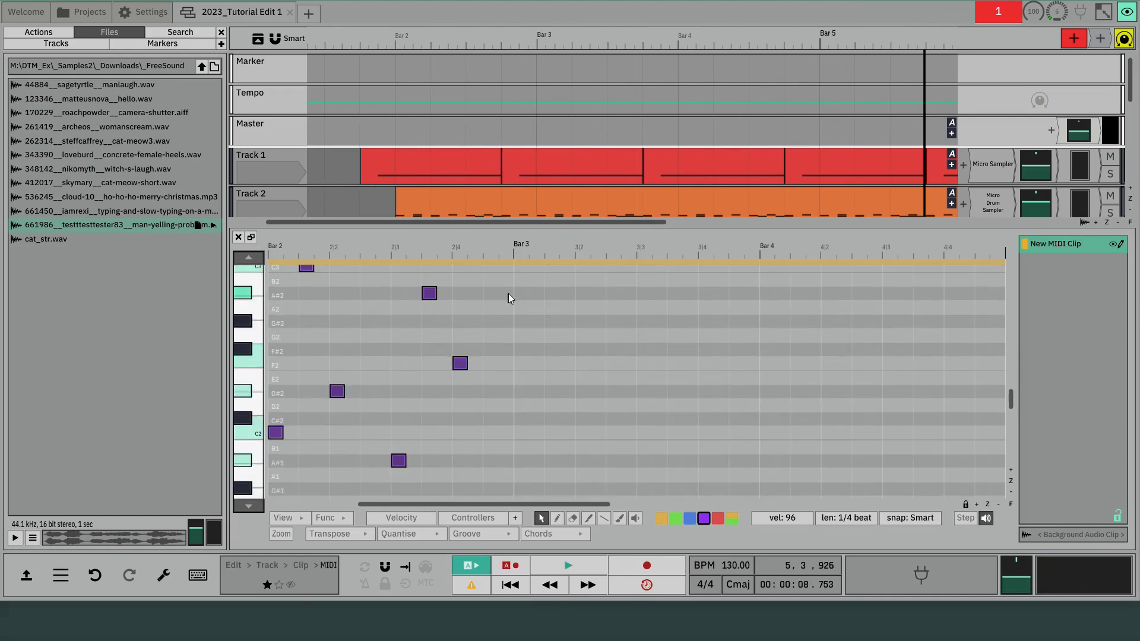
scroll(509, 295, "down", 4)
scroll(523, 243, "down", 3)
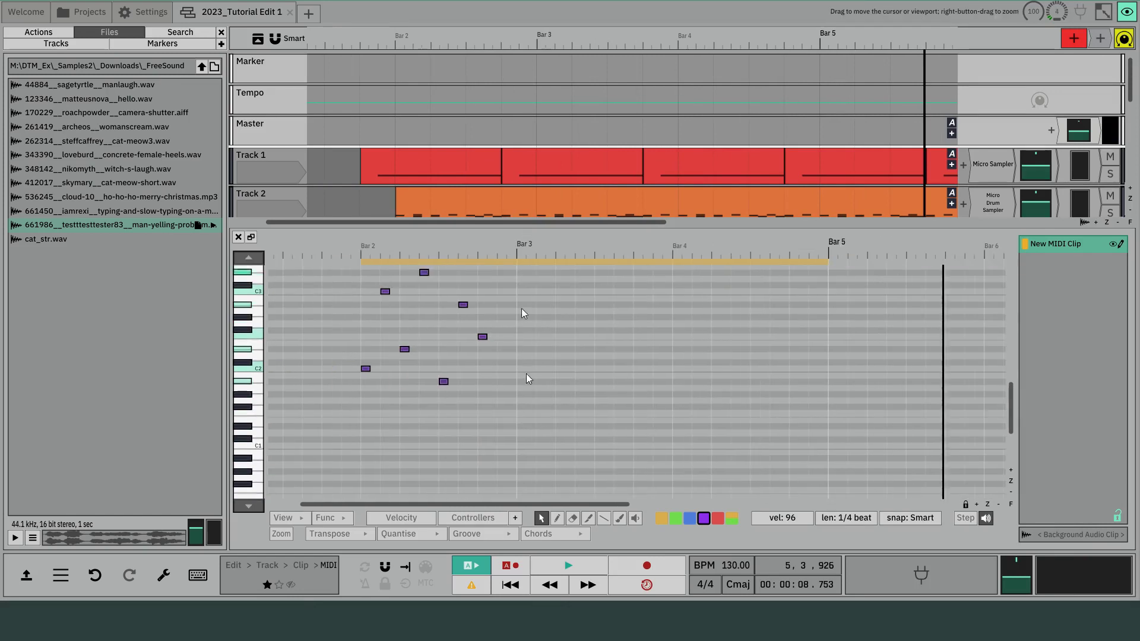
scroll(525, 372, "up", 2)
left_click(519, 242)
key("ctrl+v")
left_click(354, 257)
scroll(525, 254, "up", 3)
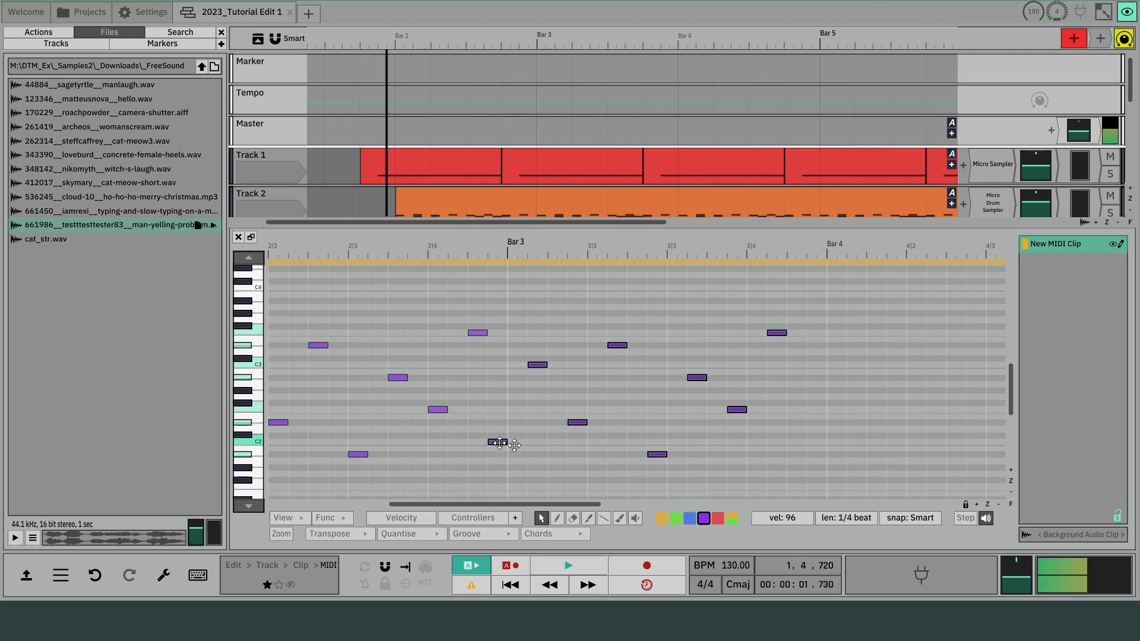
left_click_drag(519, 443, 544, 441)
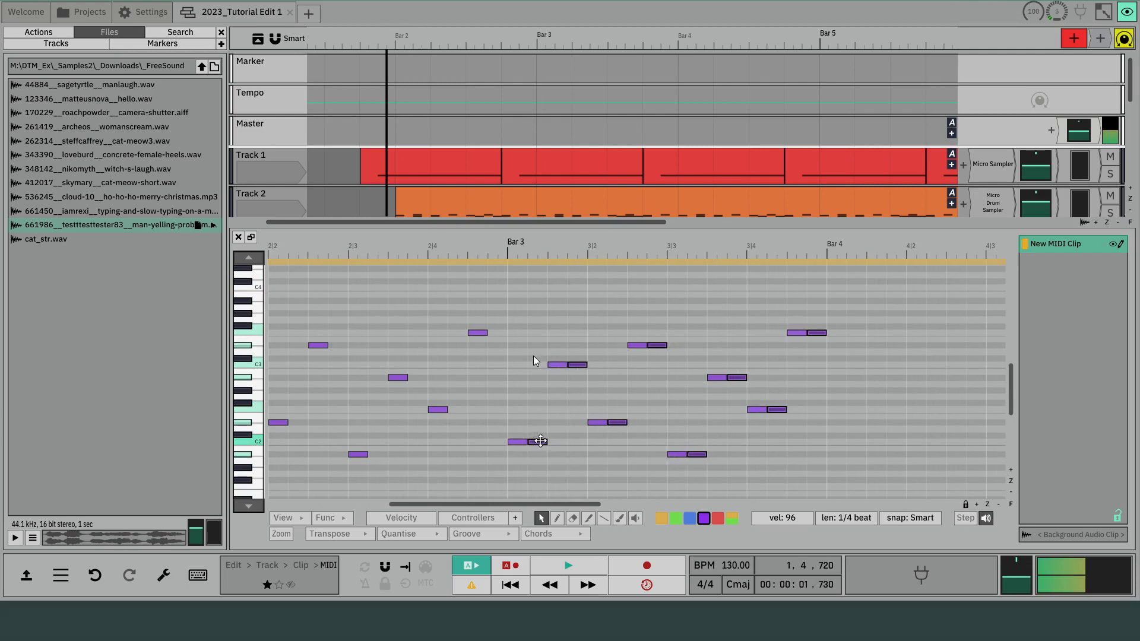
Set the length of all bass notes in bar 3 to 1/6 beat
left_click_drag(517, 312, 911, 497)
left_click(881, 519)
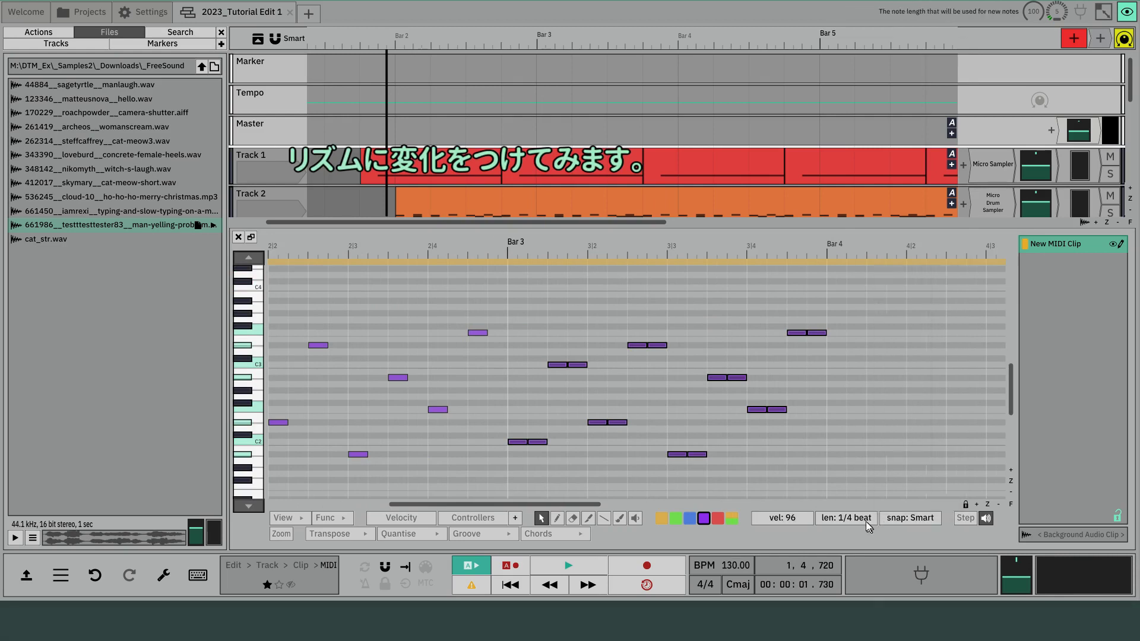
left_click(867, 521)
left_click(867, 188)
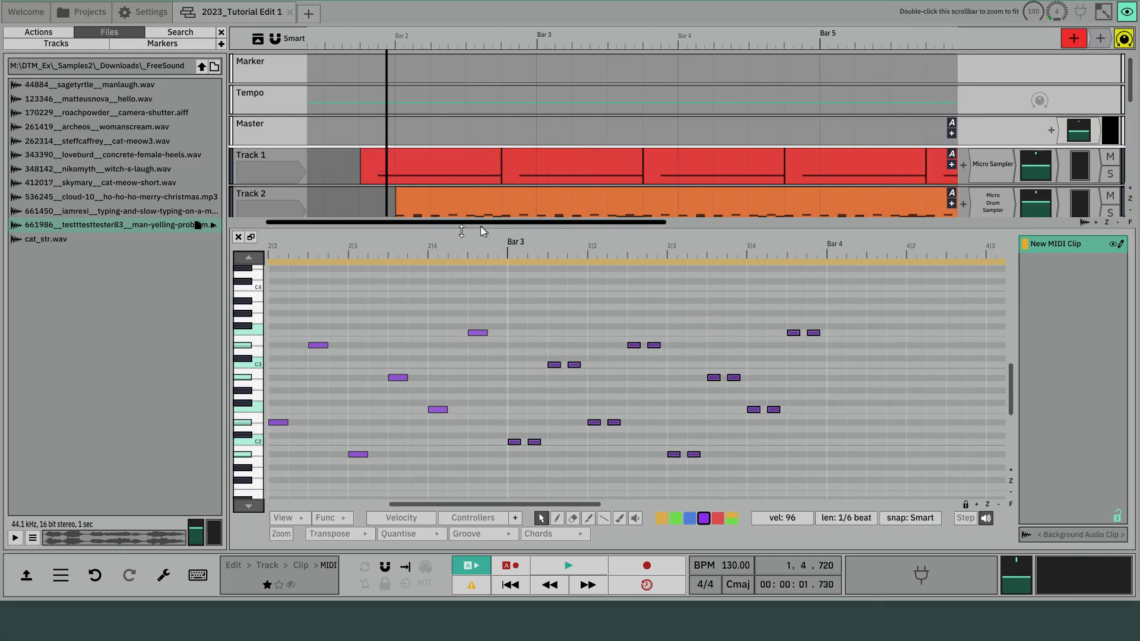
Play back the Track 3 bass notes through bar 3
left_click(459, 251)
key("space")
scroll(462, 251, "right", 2)
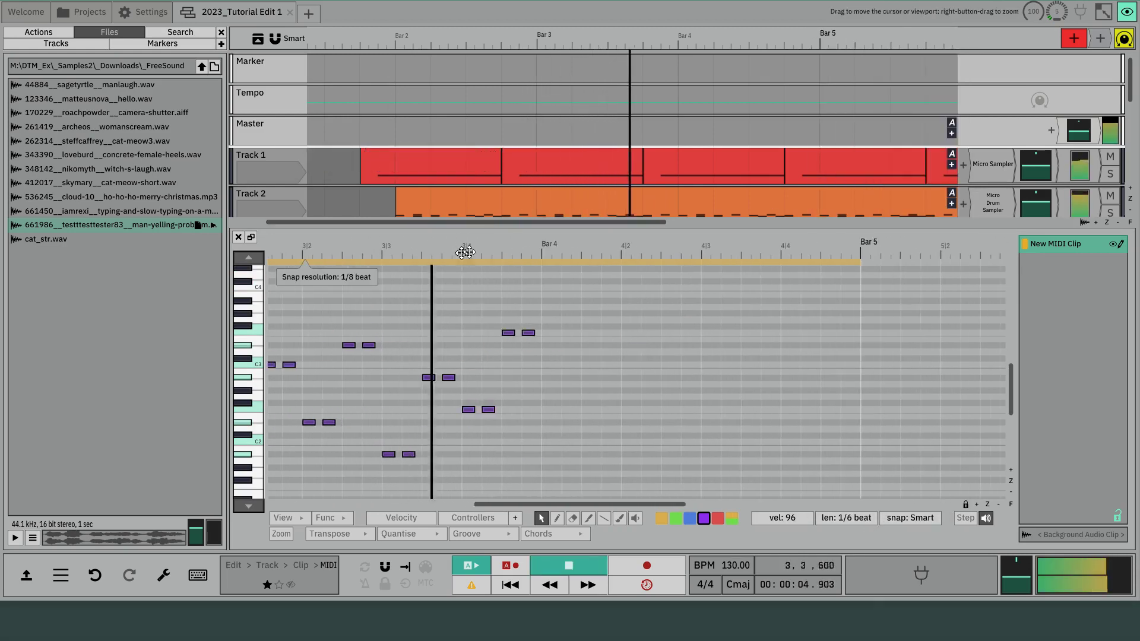
key("space")
Turn on triplet snapping and draw triplet bass notes across bar 4, beginning with C2, G2 and C3
scroll(504, 250, "up", 3)
scroll(614, 355, "up", 2)
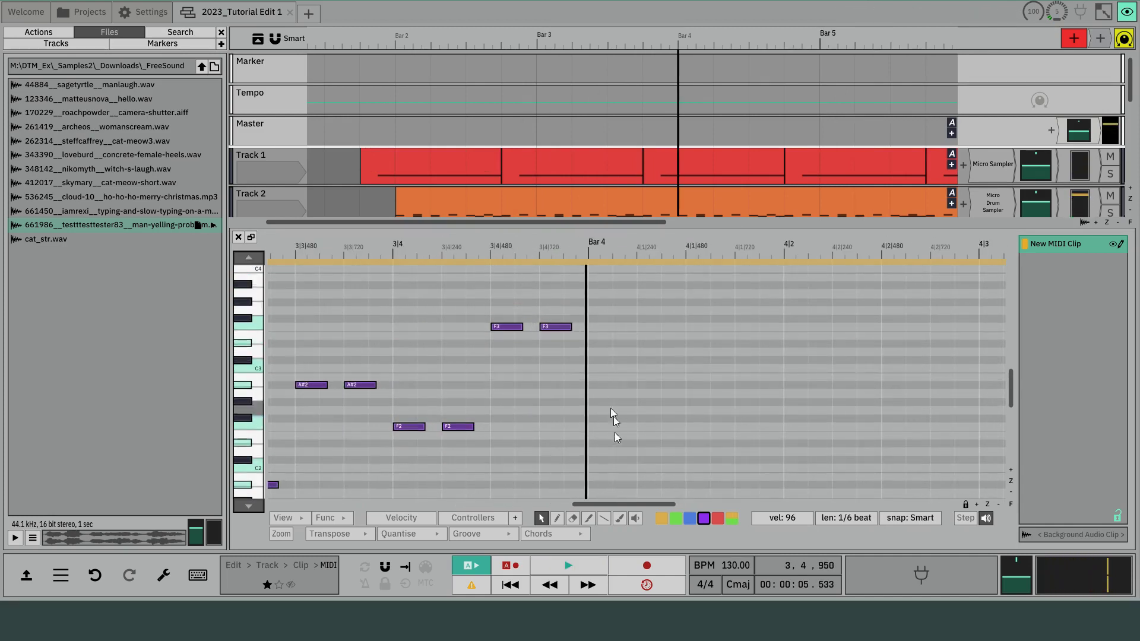
left_click(931, 522)
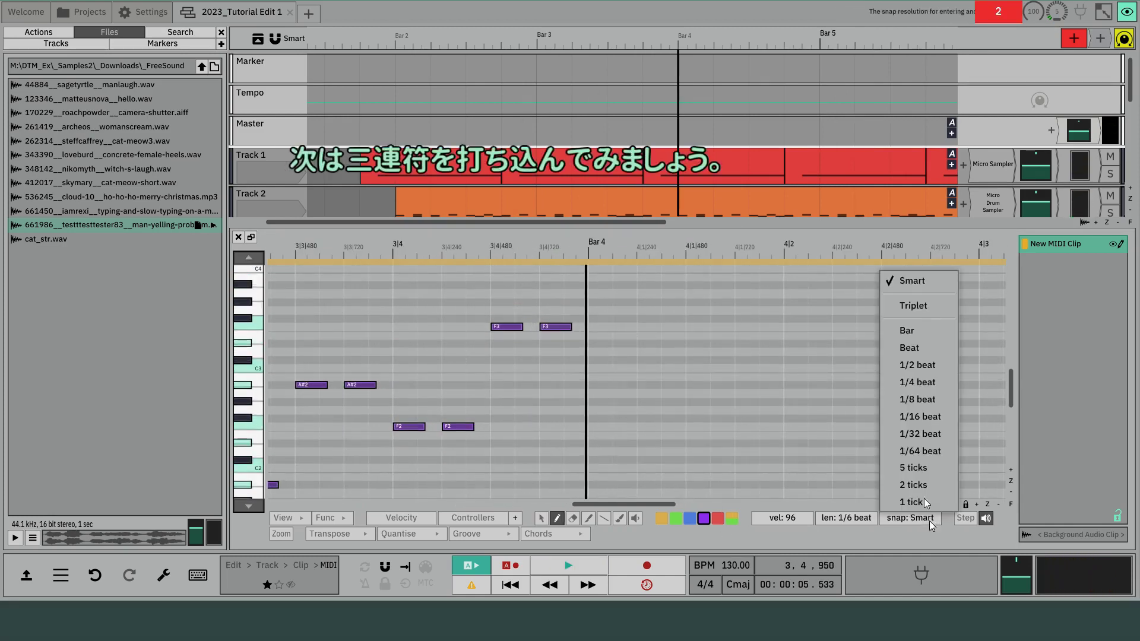
left_click(925, 307)
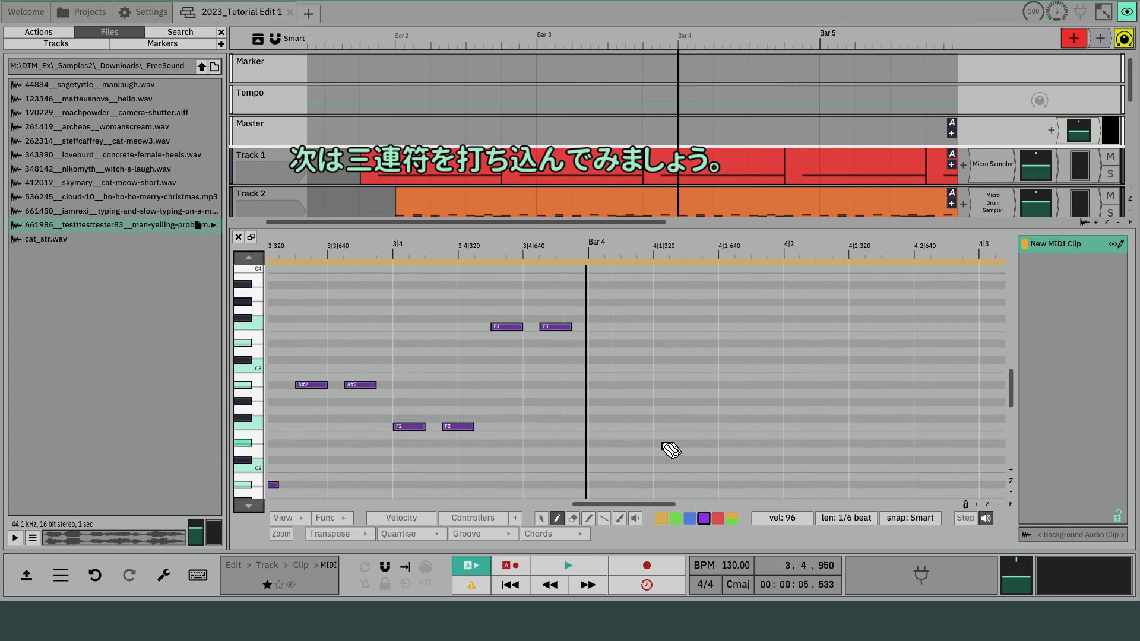
left_click(600, 467)
left_click(664, 410)
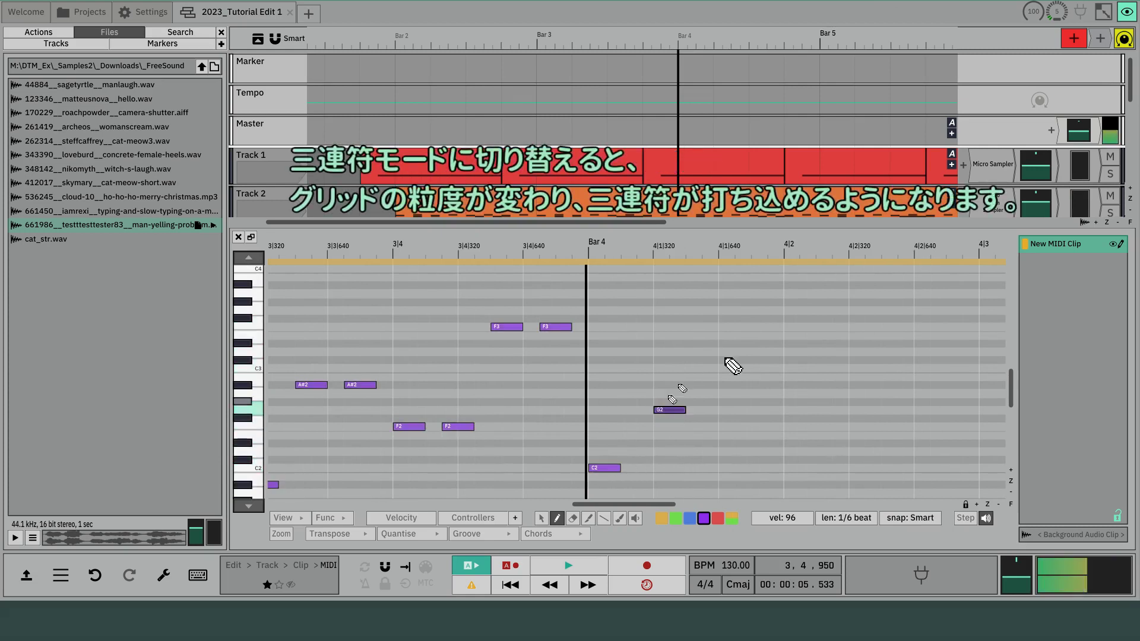
left_click(734, 369)
key("space")
key("space")
left_click_drag(563, 247, 527, 221)
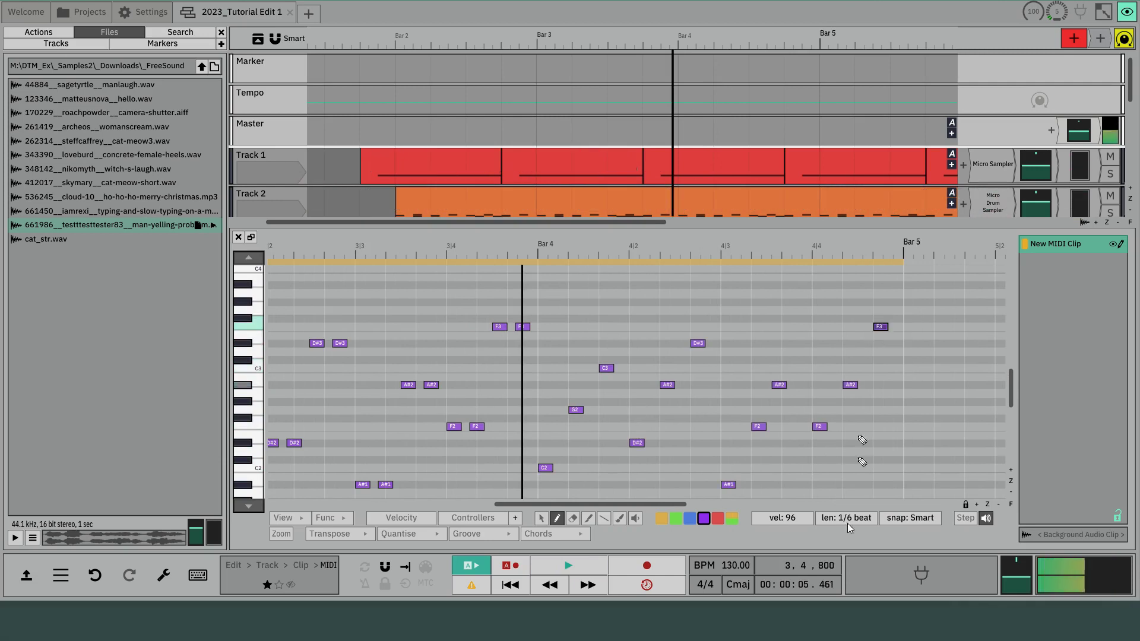
Set the note snap resolution to Bar and play back the bass line
left_click(849, 518)
left_click(903, 521)
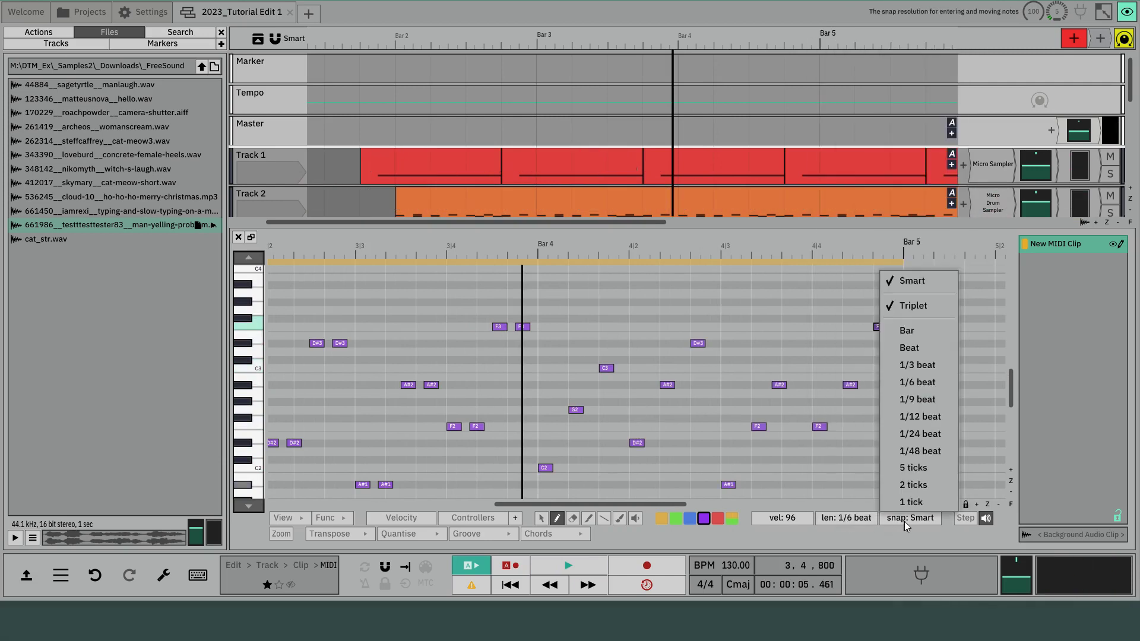
left_click(908, 331)
key("space")
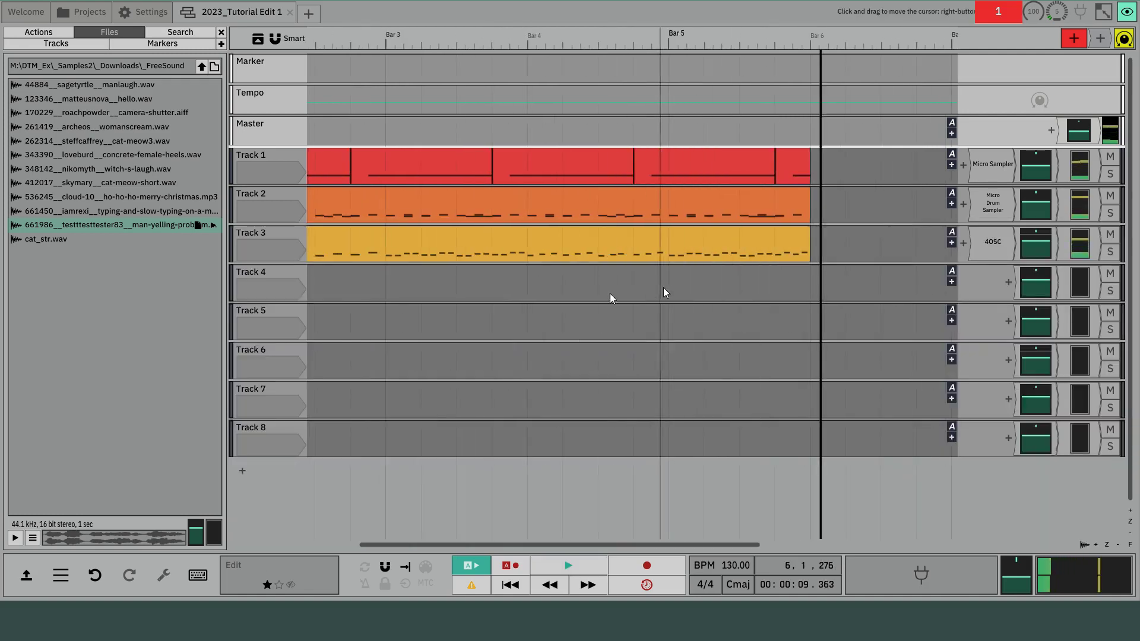
Audition the hello.wav voice sample and place it on Track 4 about one and a half beats before bar 2
left_click_drag(538, 295, 412, 273)
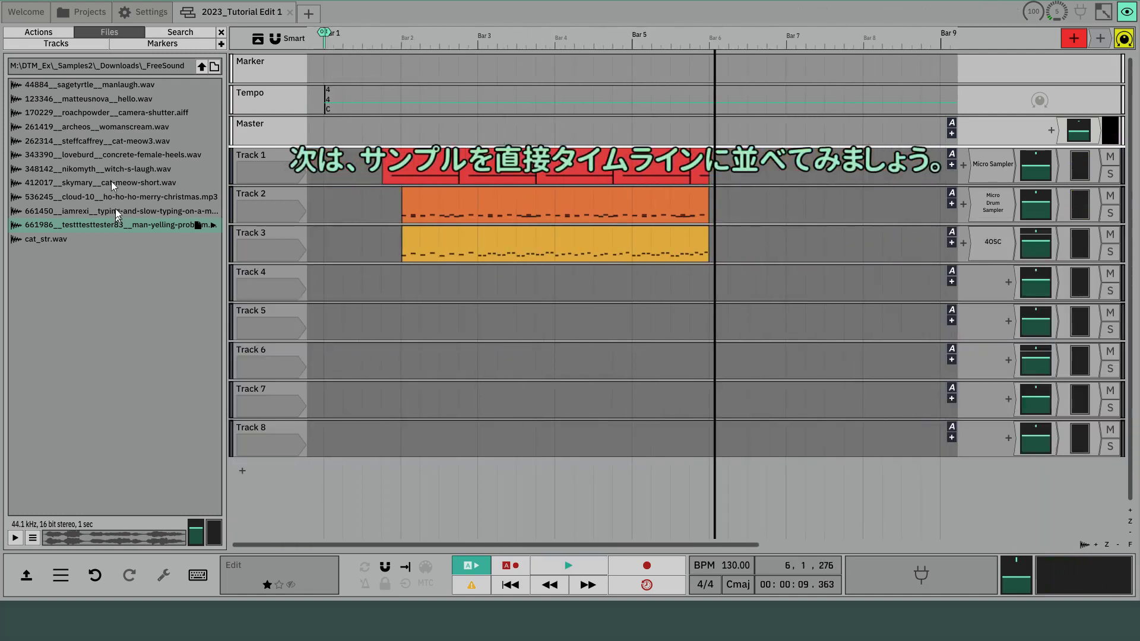
left_click(116, 99)
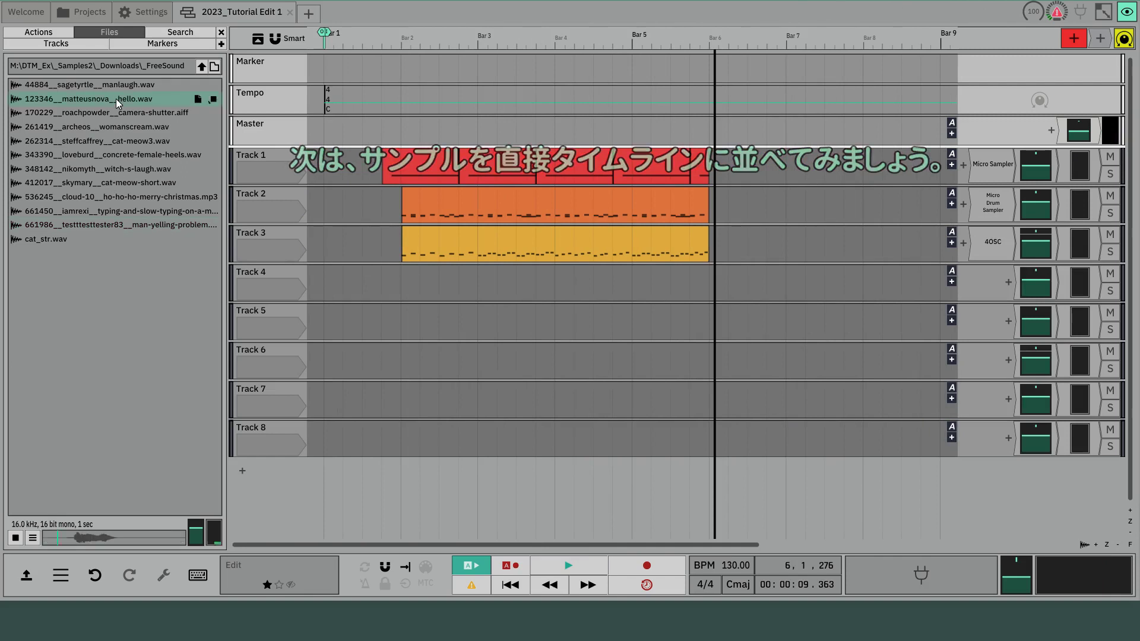
left_click_drag(116, 99, 370, 287)
left_click(571, 356)
Trim the hello clip's start to about three quarters of a beat before bar 2 and make its fade-in a pitch fade
scroll(423, 286, "up", 6)
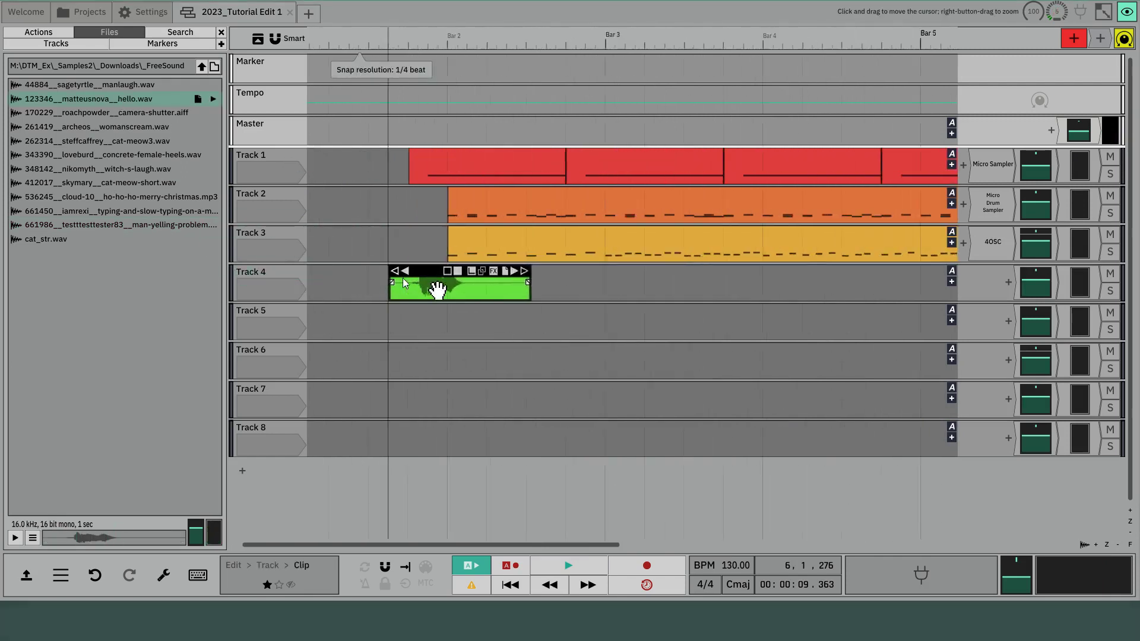
left_click_drag(385, 271, 436, 272)
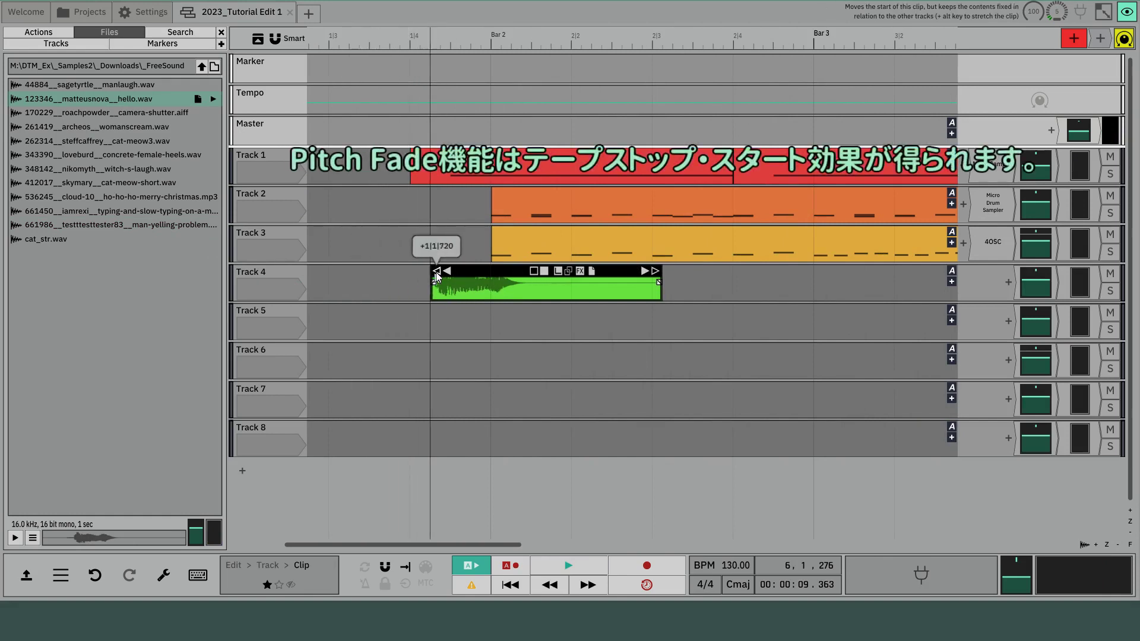
right_click(491, 284)
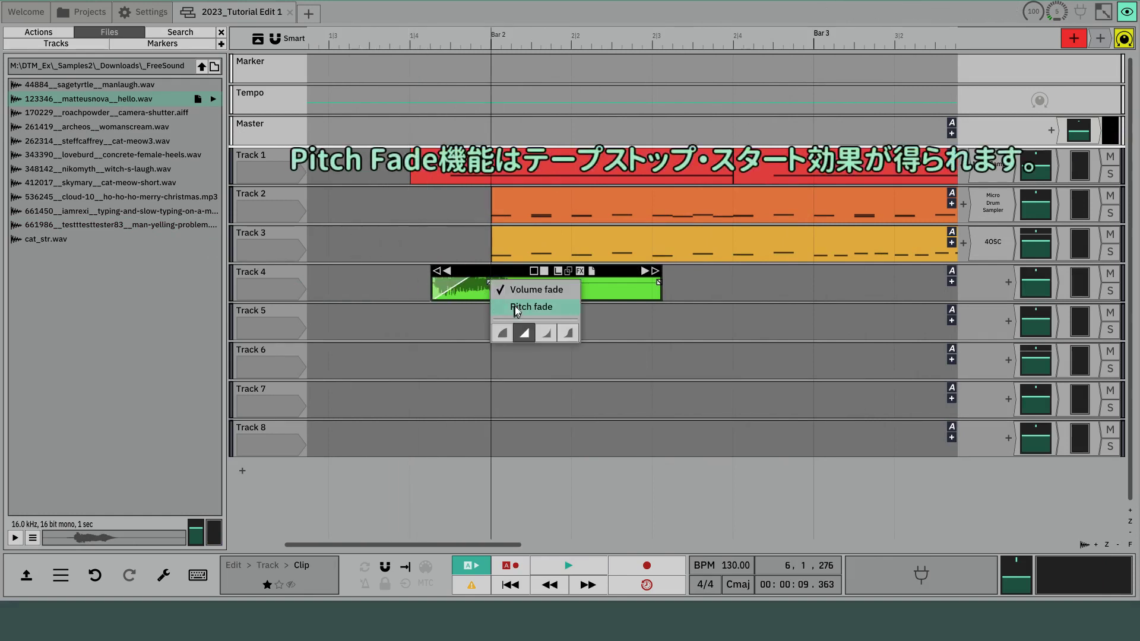
left_click(515, 305)
left_click(409, 334)
key("space")
Copy the pitch-faded hello clip along Track 4 to one beat before bar 4, and copy it again into bar 5
left_click(467, 281)
key("ctrl+a")
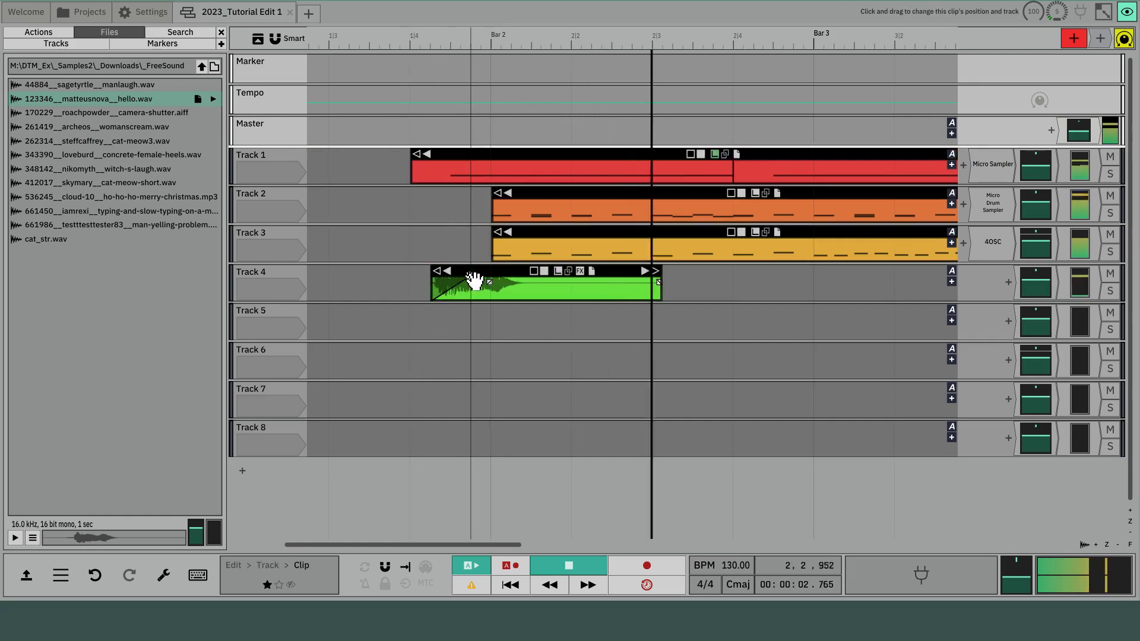
scroll(472, 280, "down", 4)
left_click_drag(413, 274, 618, 275)
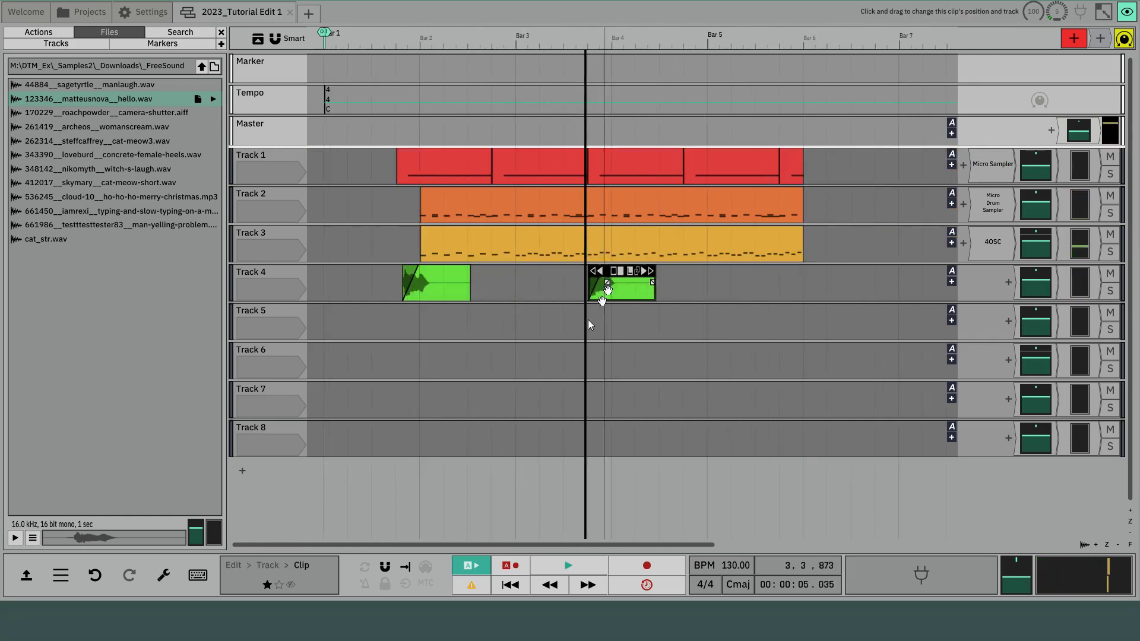
left_click(589, 318)
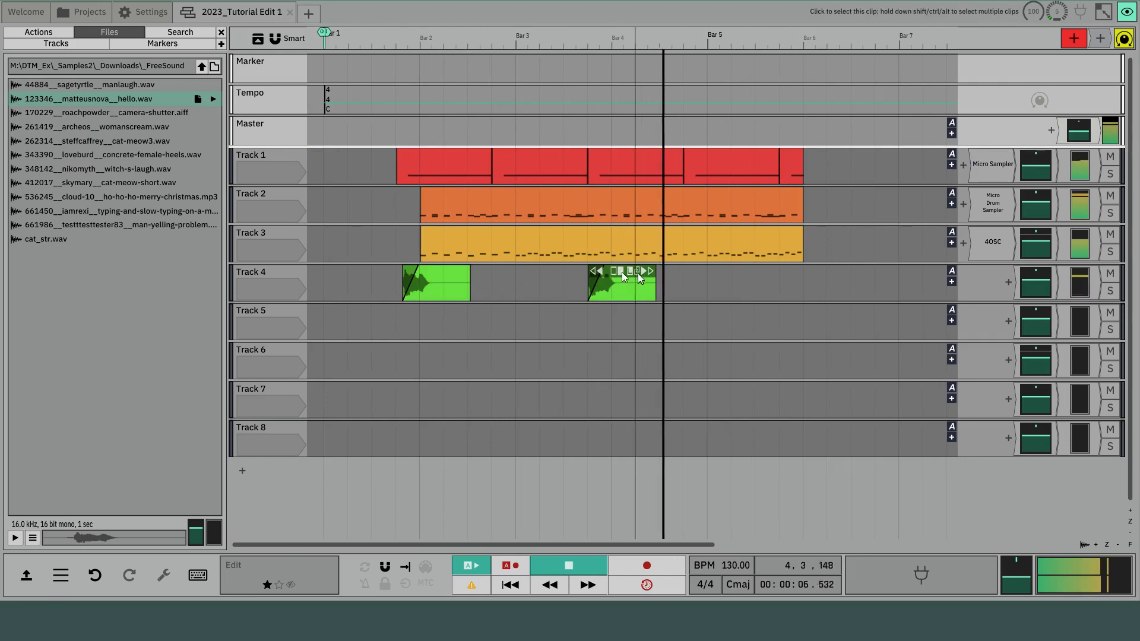
left_click_drag(612, 270, 798, 285)
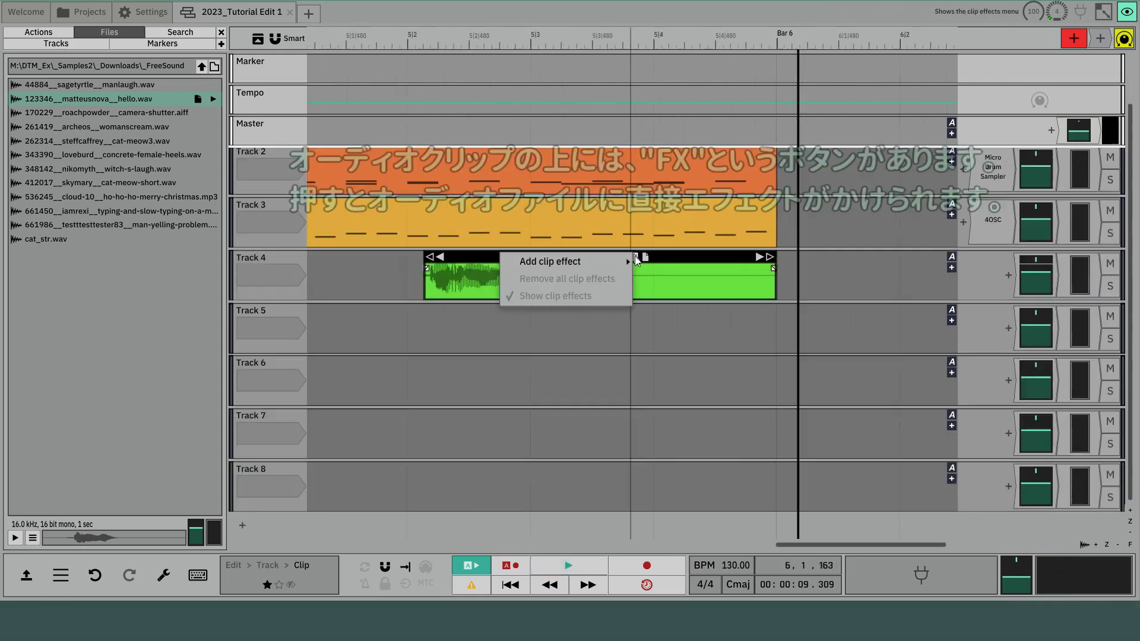
Add a Pitch shift clip effect to the hello clip in bar 5 on Track 4
mouse_move(617, 269)
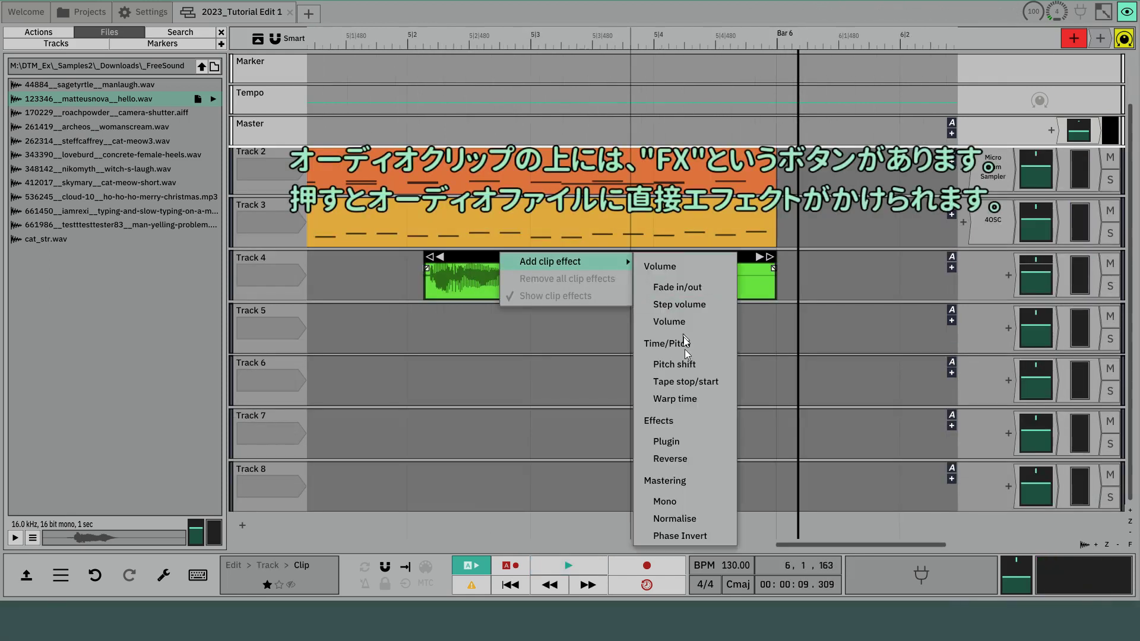
left_click(675, 367)
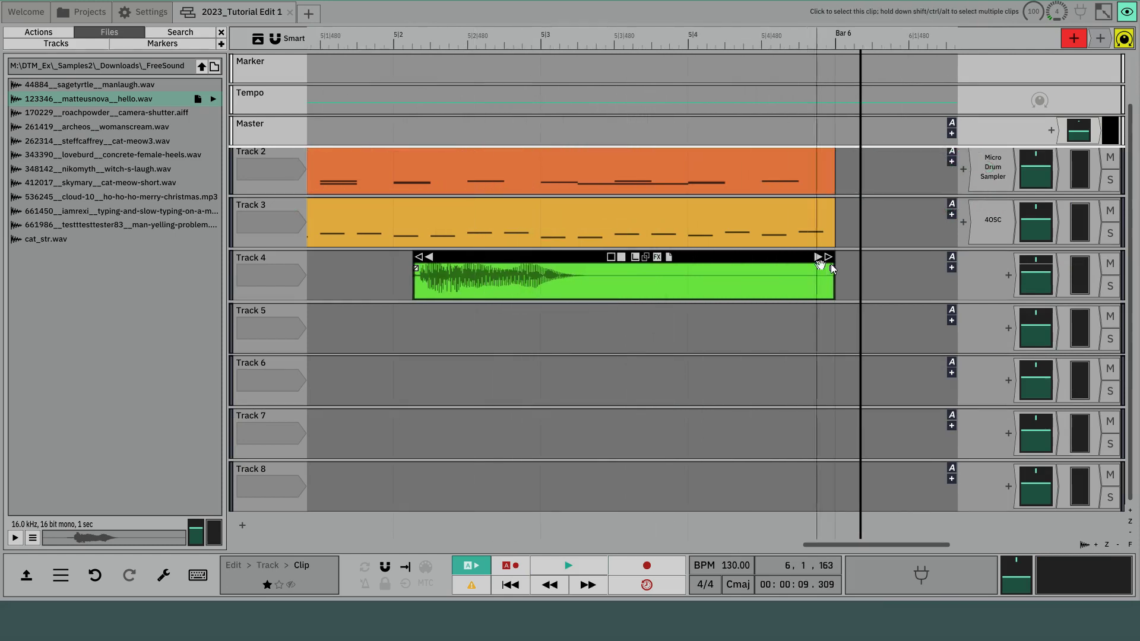
Try to add a Plugin clip effect to the hello clip in bar 5
left_click(657, 257)
mouse_move(647, 265)
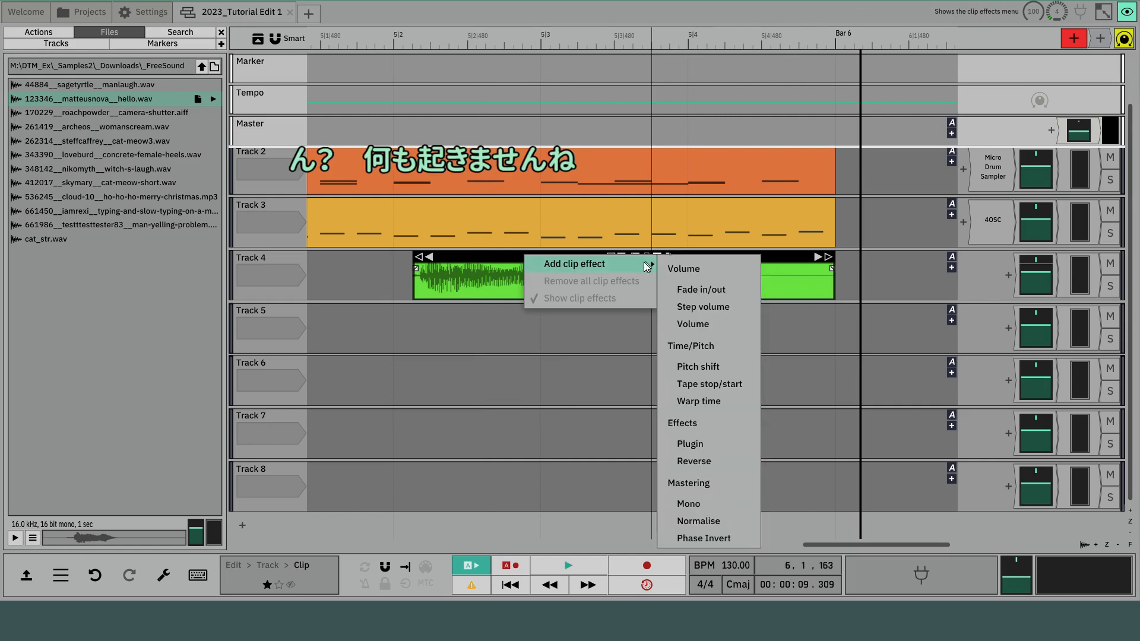
left_click(709, 450)
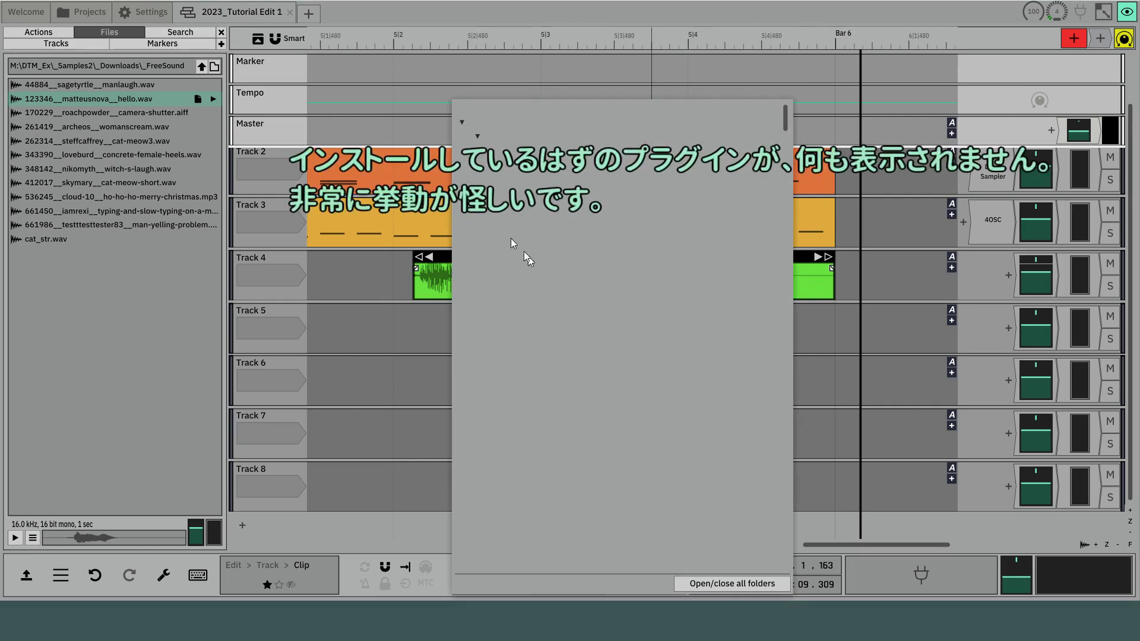
left_click(437, 284)
Play back bar 5 from the start of the hello clip to check its pitch effect
left_click_drag(472, 328, 440, 327)
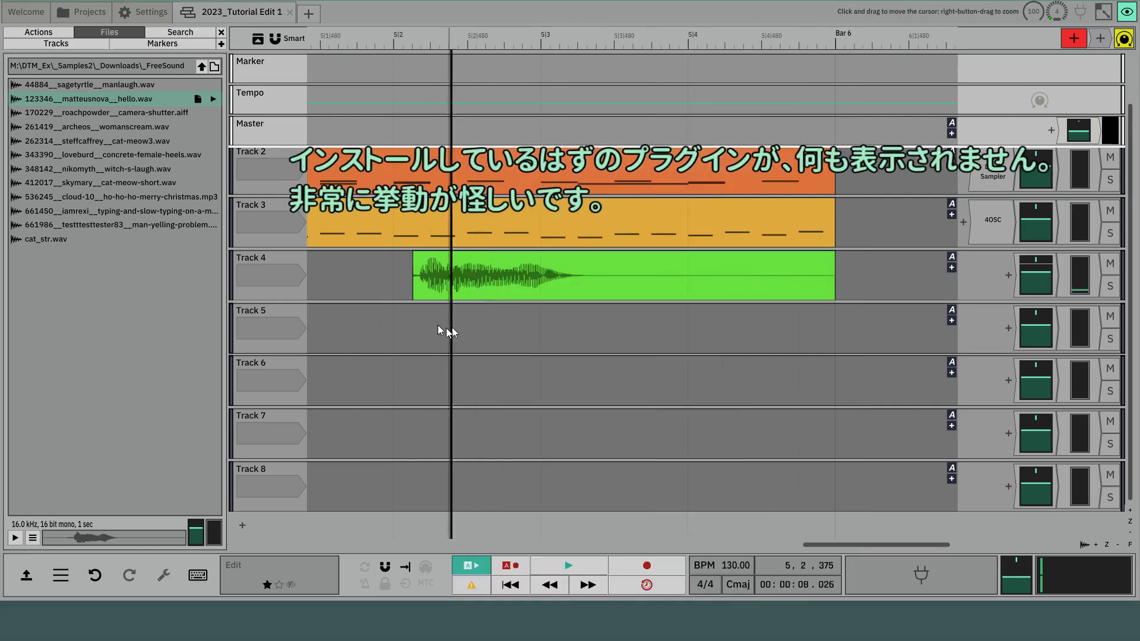
key("space")
key("space")
Ripple delete the hello clip in bar 5 and undo the deletion to refresh its pitch shift effect
left_click(462, 274)
scroll(464, 280, "down", 2)
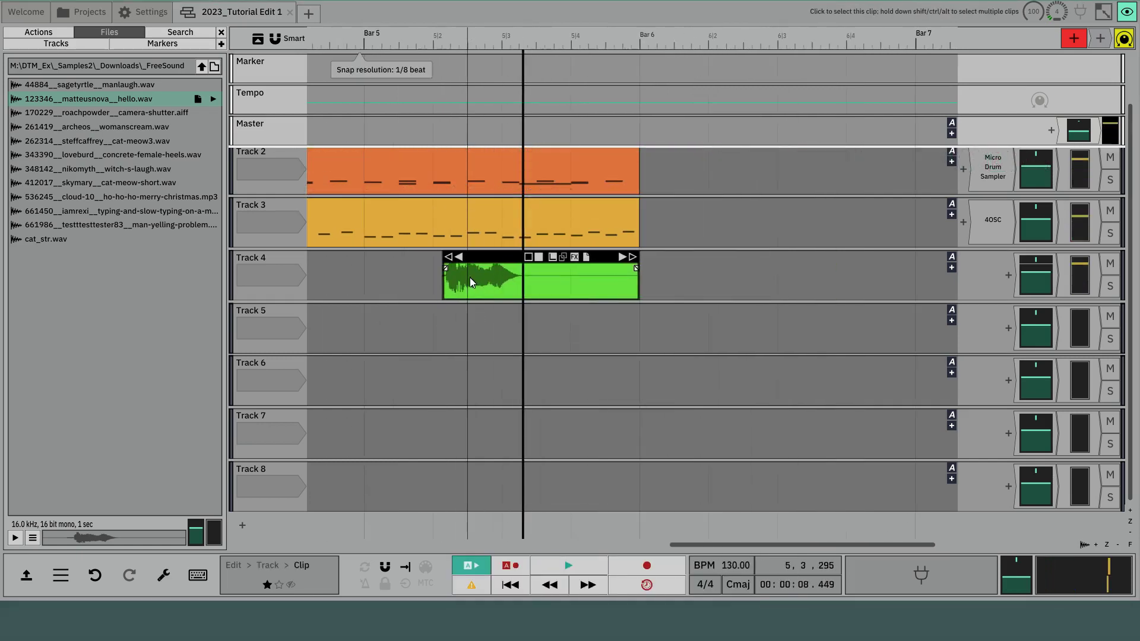
right_click(478, 286)
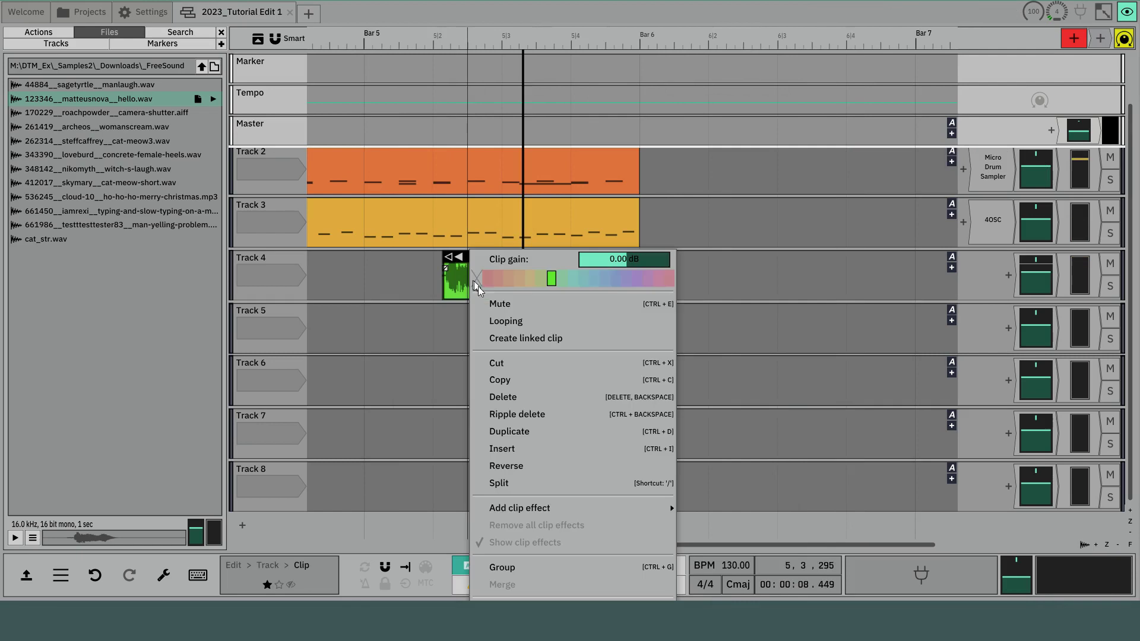
left_click(513, 418)
key("ctrl+z")
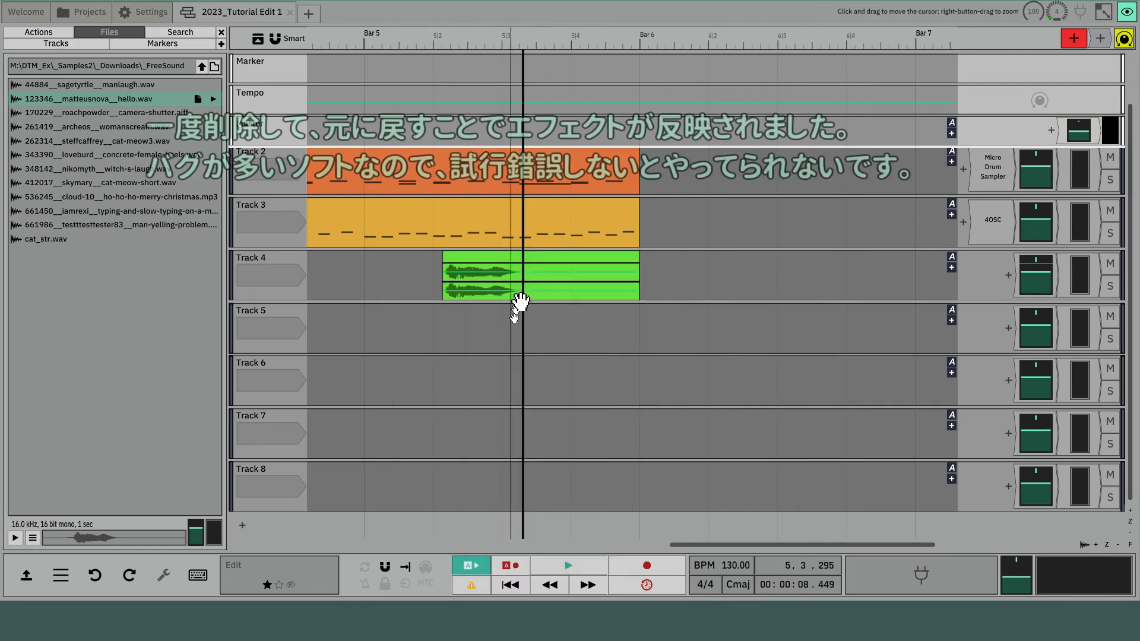
Shape a falling Semitones curve in the bar 5 clip, with a point near its start and a lower one just after beat 3, and audition it
scroll(491, 310, "up", 3)
scroll(492, 303, "down", 3)
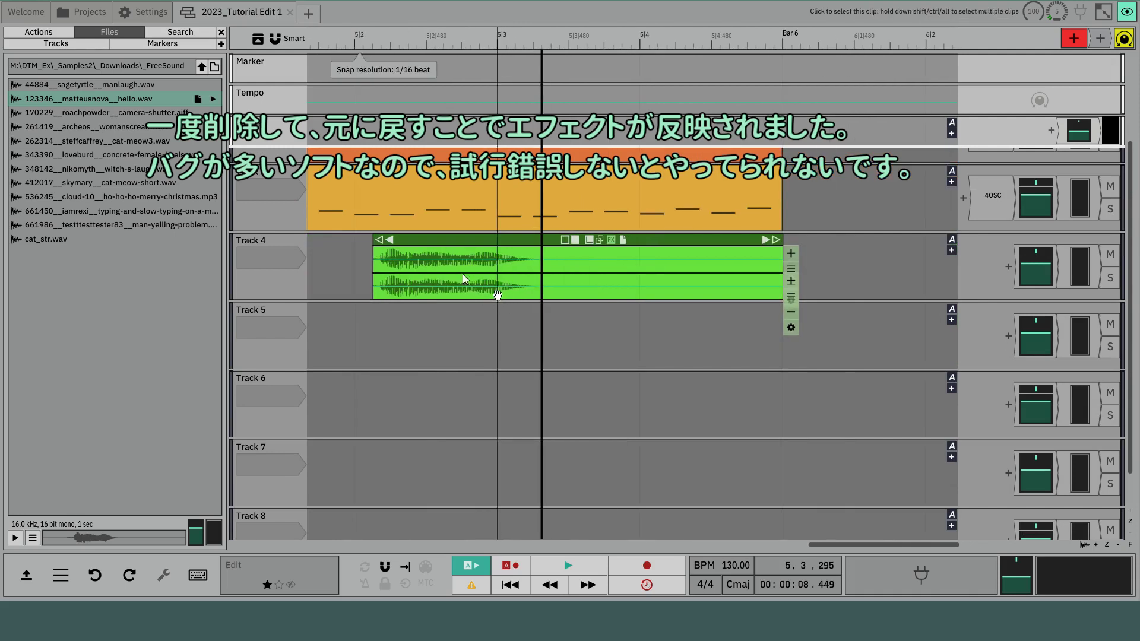
left_click(382, 260)
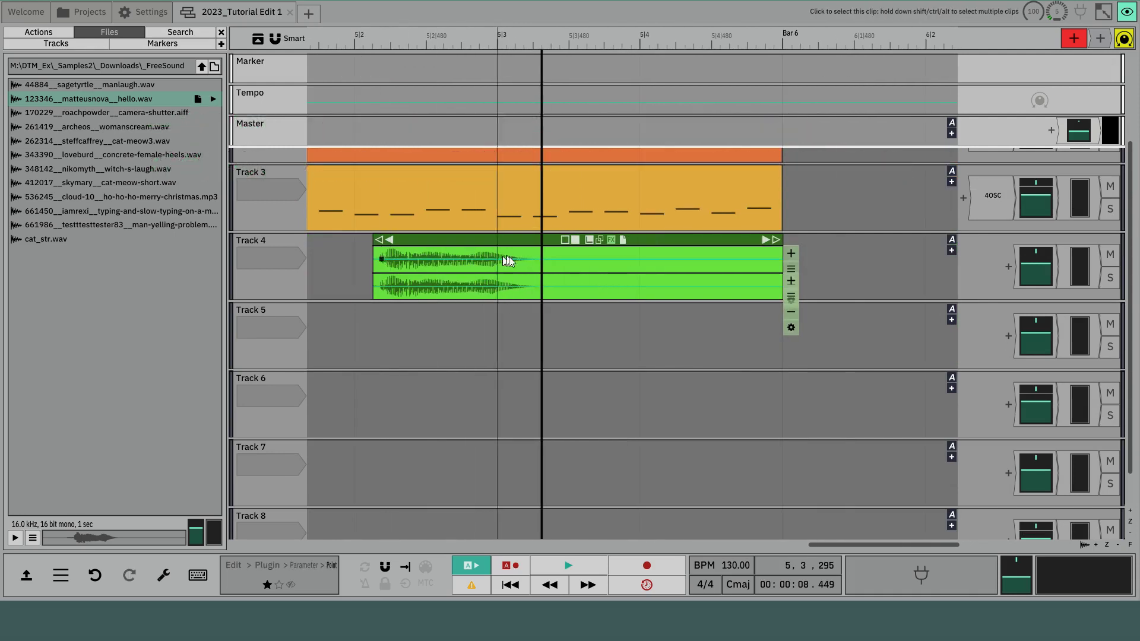
left_click_drag(508, 258, 523, 267)
left_click_drag(425, 358, 372, 361)
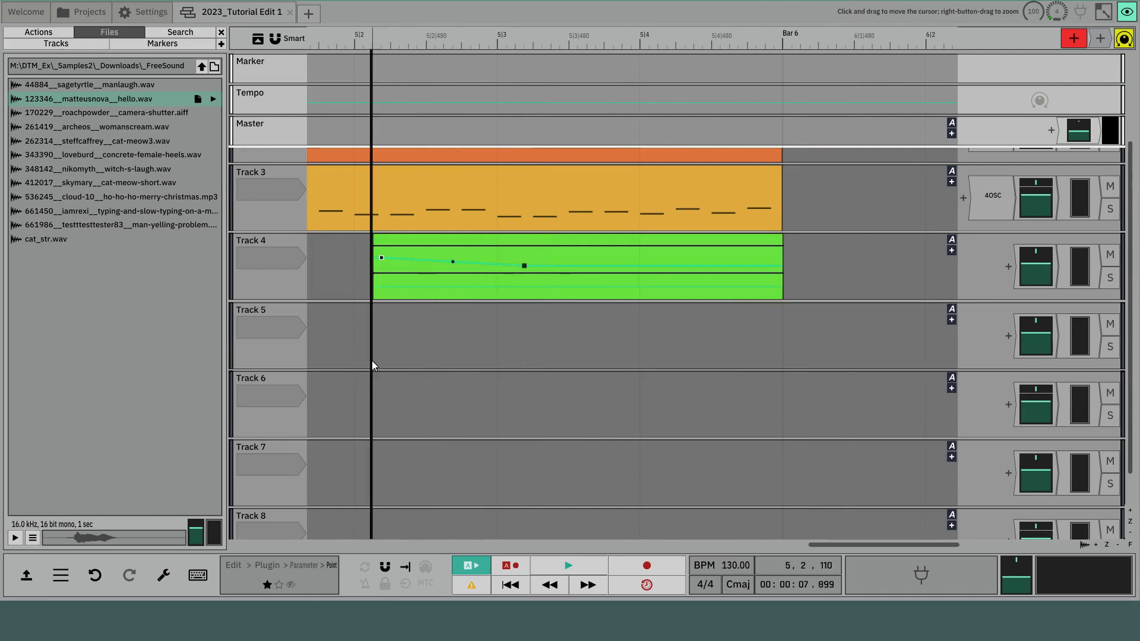
key("space")
key("space")
left_click(381, 255)
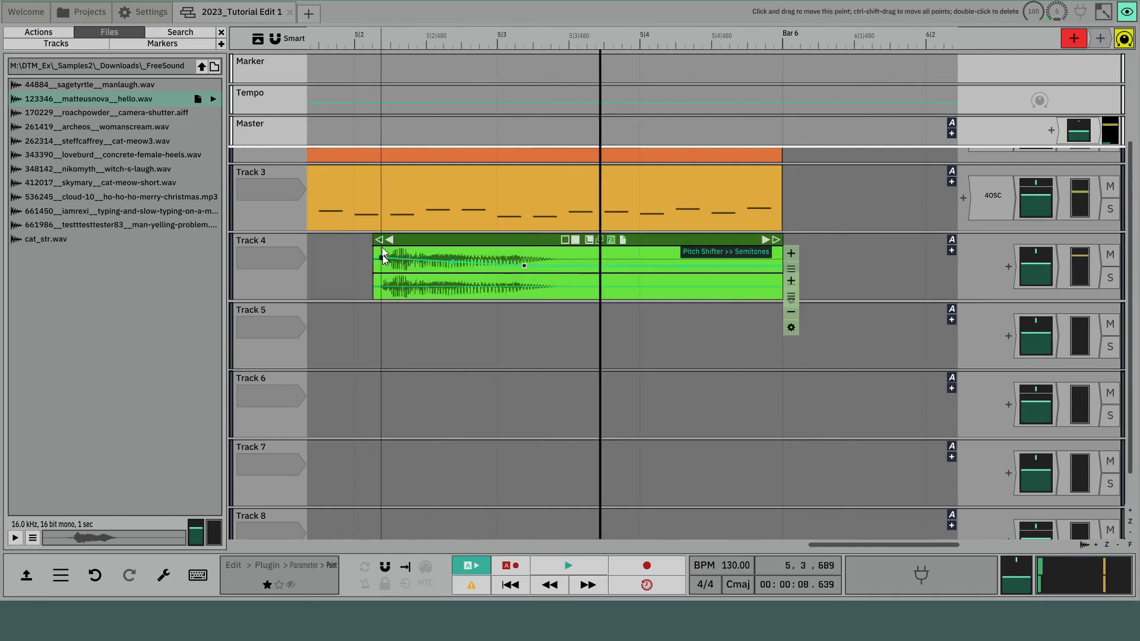
left_click(350, 355)
key("space")
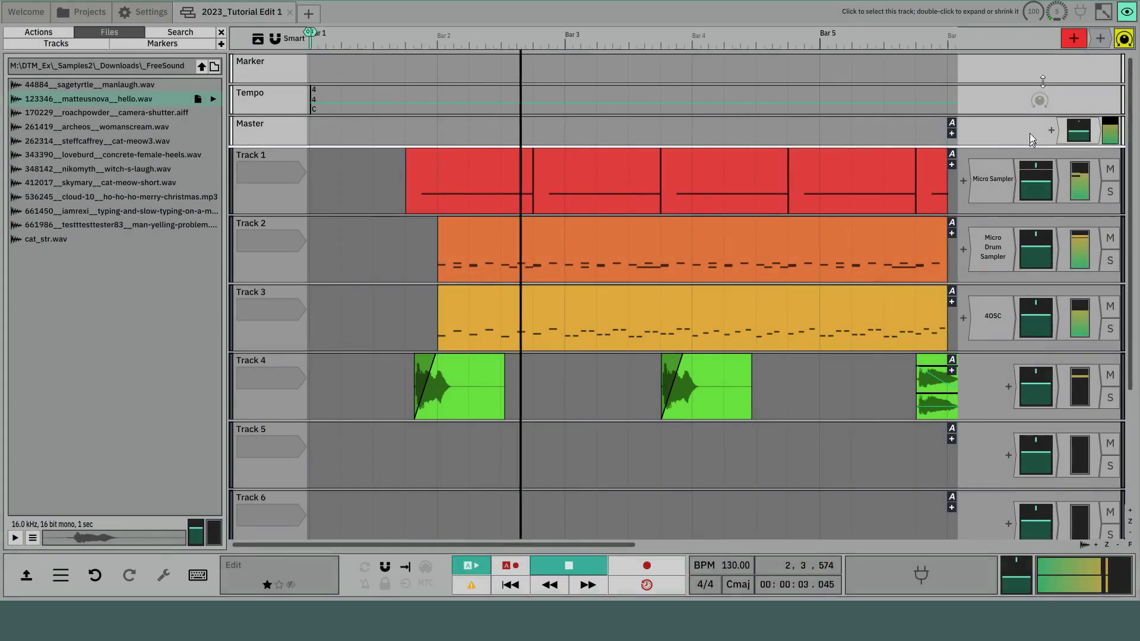
Add Waveform's Compressor effect to the Master track
left_click_drag(1100, 38, 892, 578)
left_click(892, 582)
scroll(733, 379, "down", 3)
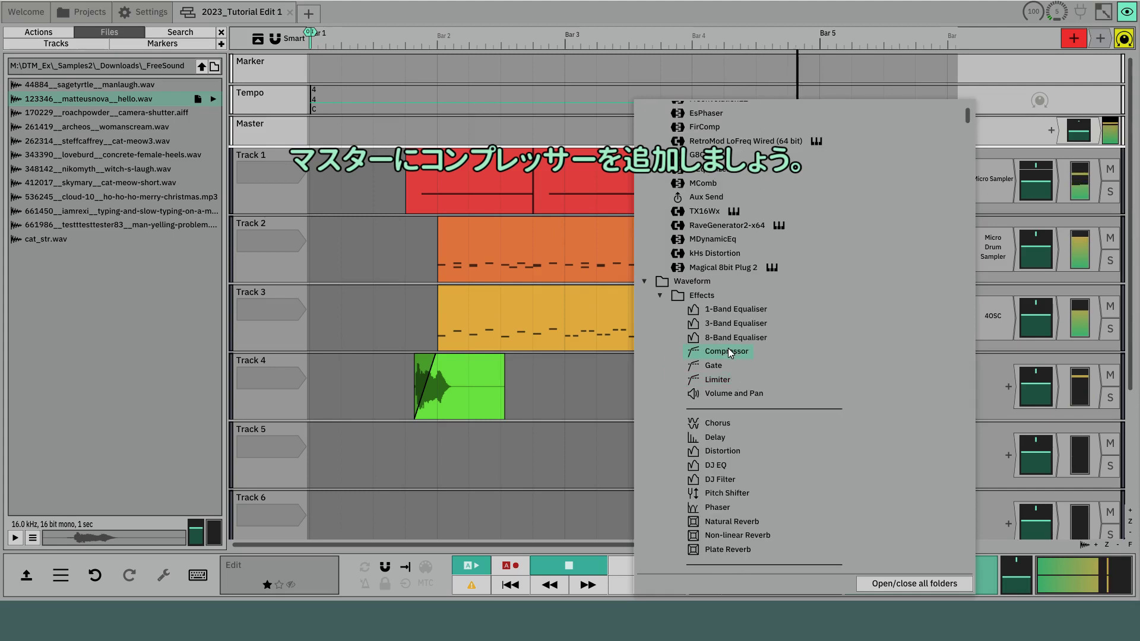
left_click(728, 348)
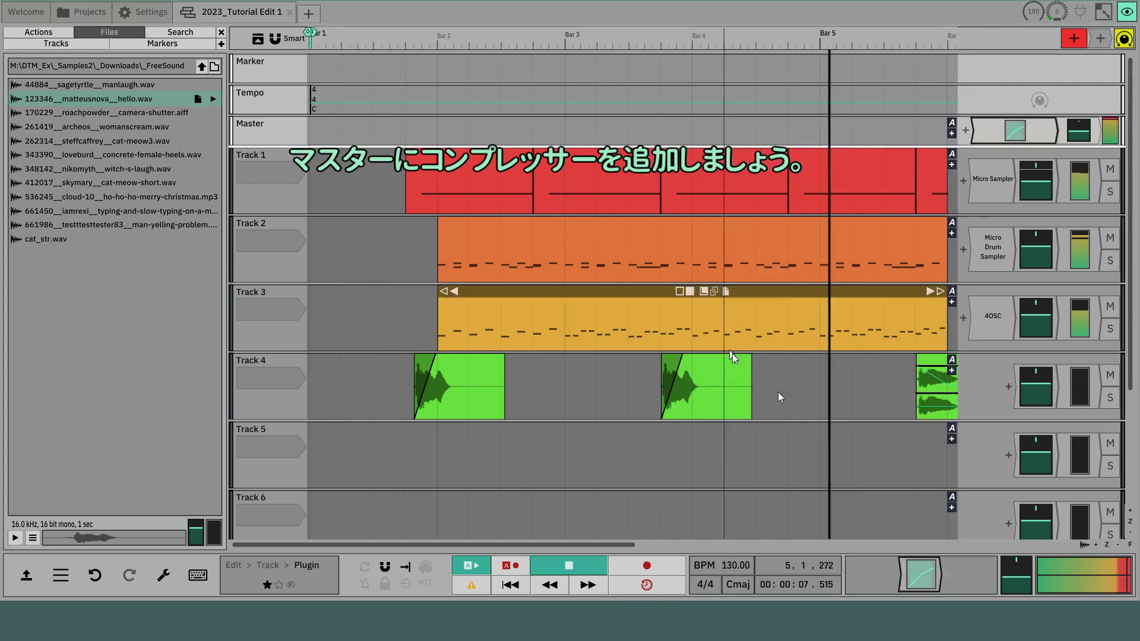
Soften the Master compressor during playback by raising its threshold, setting the ratio to 3.29:1, and adjusting the attack and knee
double_click(928, 572)
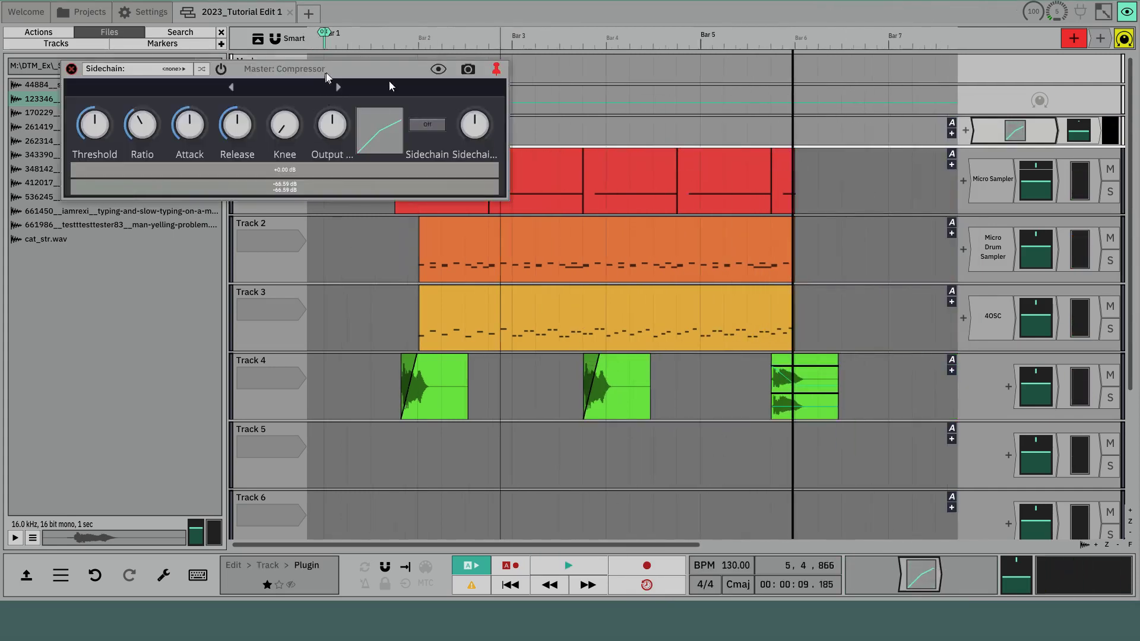
key("space")
left_click_drag(337, 70, 456, 113)
left_click_drag(224, 175, 226, 156)
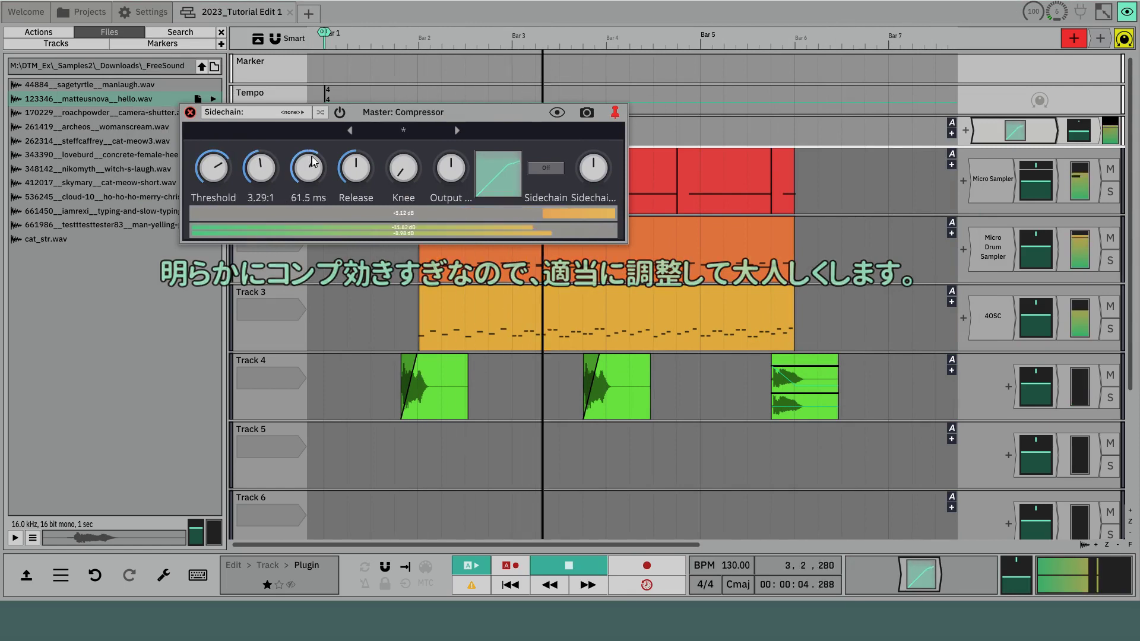
left_click_drag(310, 173, 315, 187)
left_click_drag(369, 222, 369, 224)
mouse_move(402, 171)
left_mouse_down()
mouse_move(419, 141)
mouse_move(402, 166)
left_mouse_up()
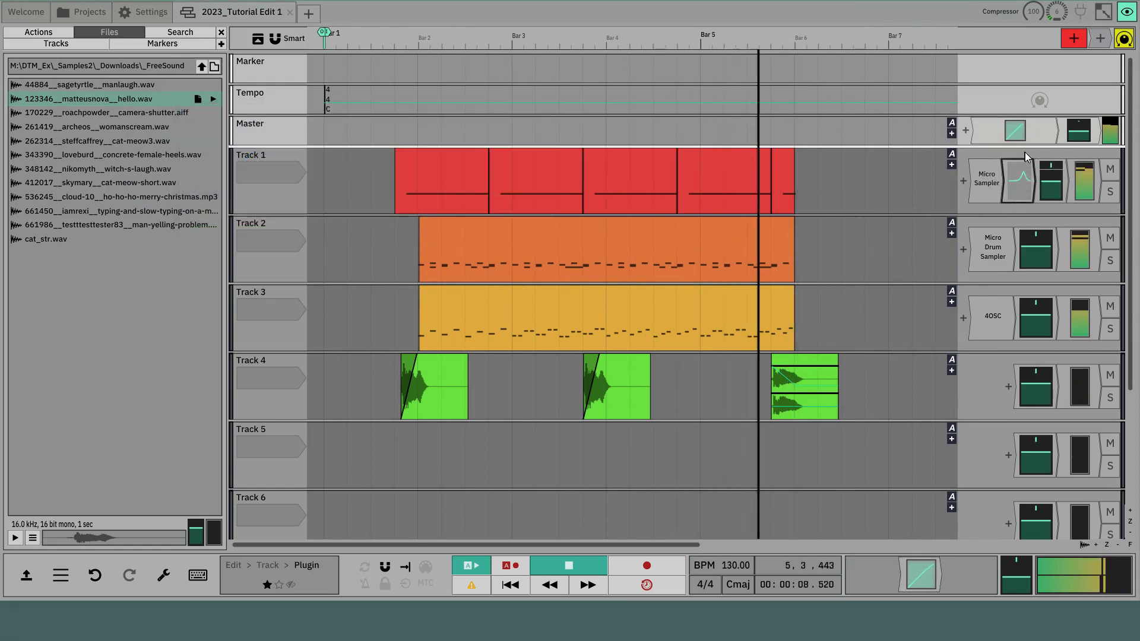
Stop playback and add Waveform's 8-Band Equaliser after the Micro Drum Sampler on Track 2
key("space")
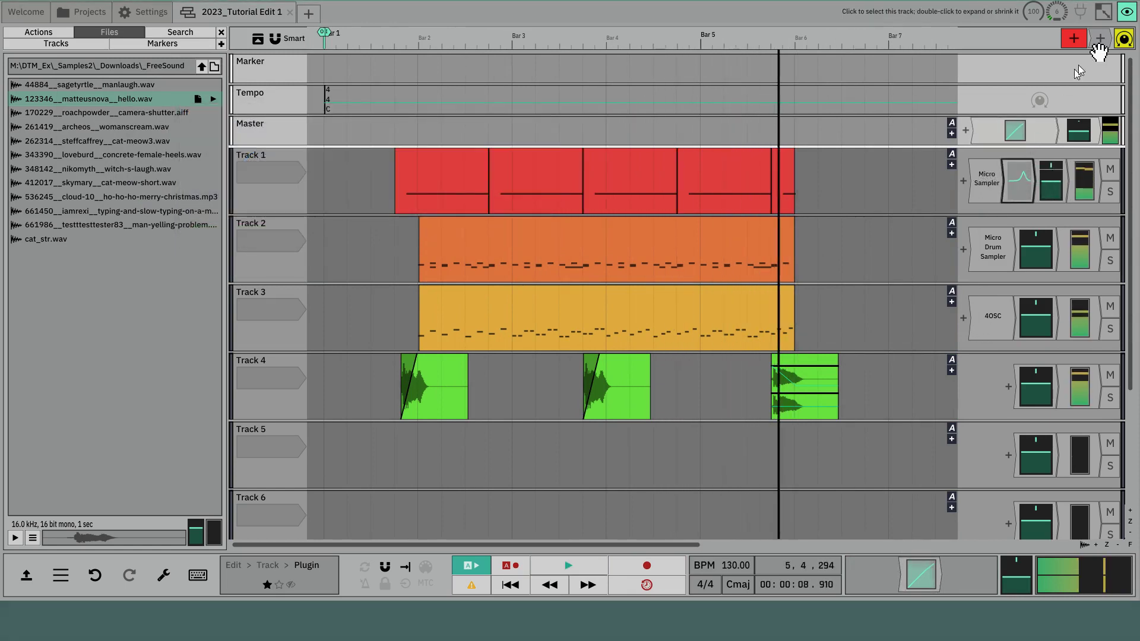
left_click(1006, 252)
scroll(854, 407, "down", 3)
left_click(852, 337)
Shape the Track 2 equaliser during playback with a narrow cut near 300 Hz, a broad upper-mid cut and a treble boost
key("space")
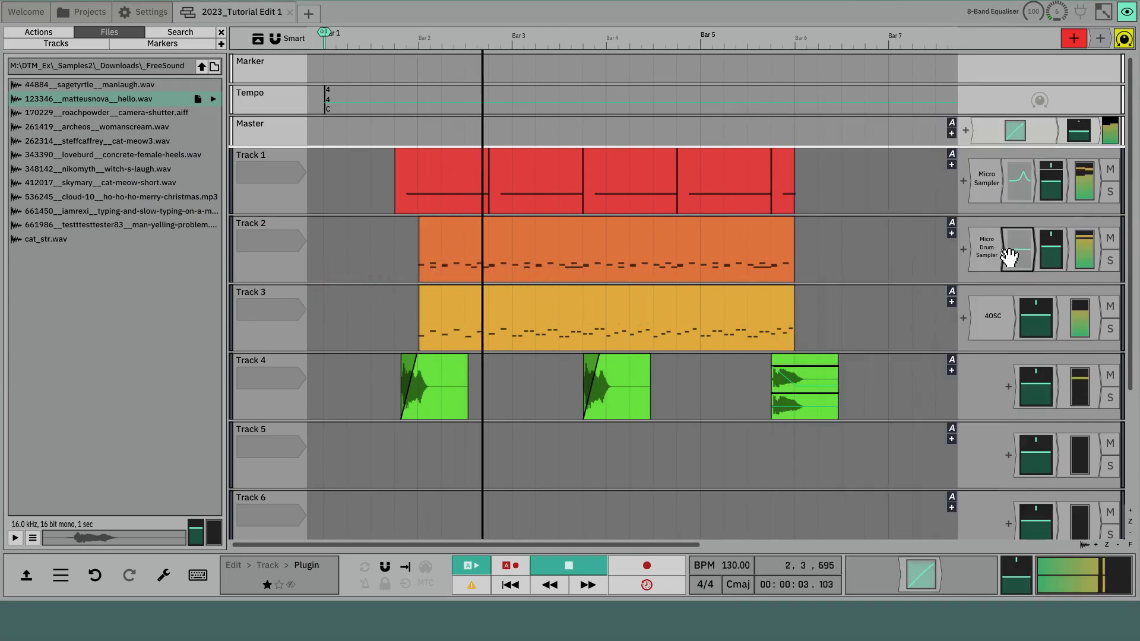
double_click(1008, 253)
left_click_drag(400, 70, 591, 117)
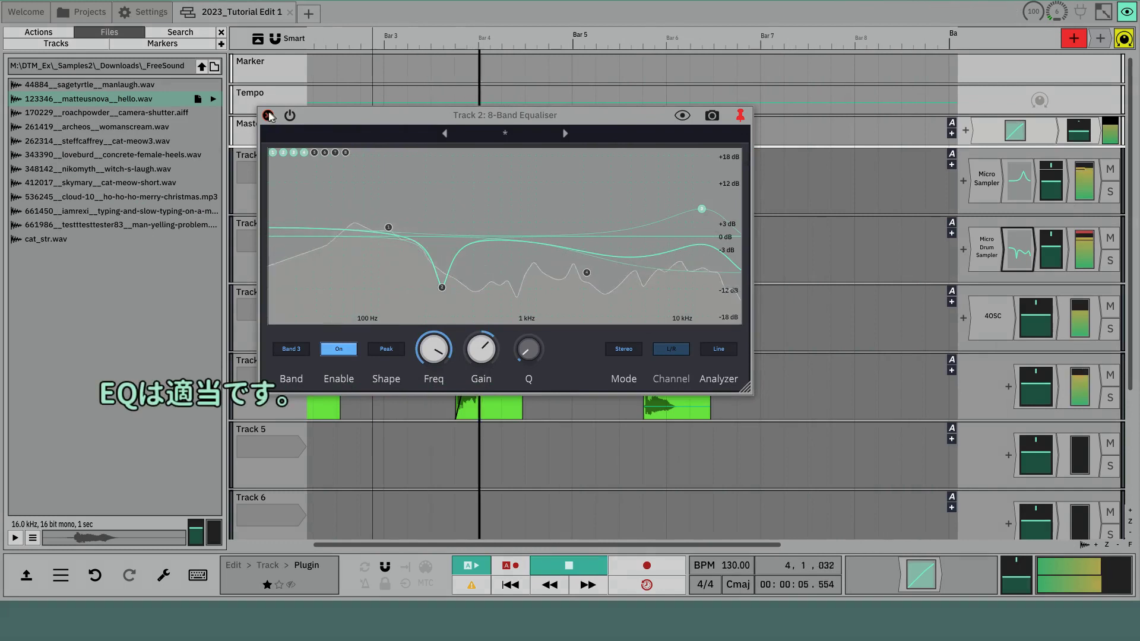
left_click(268, 115)
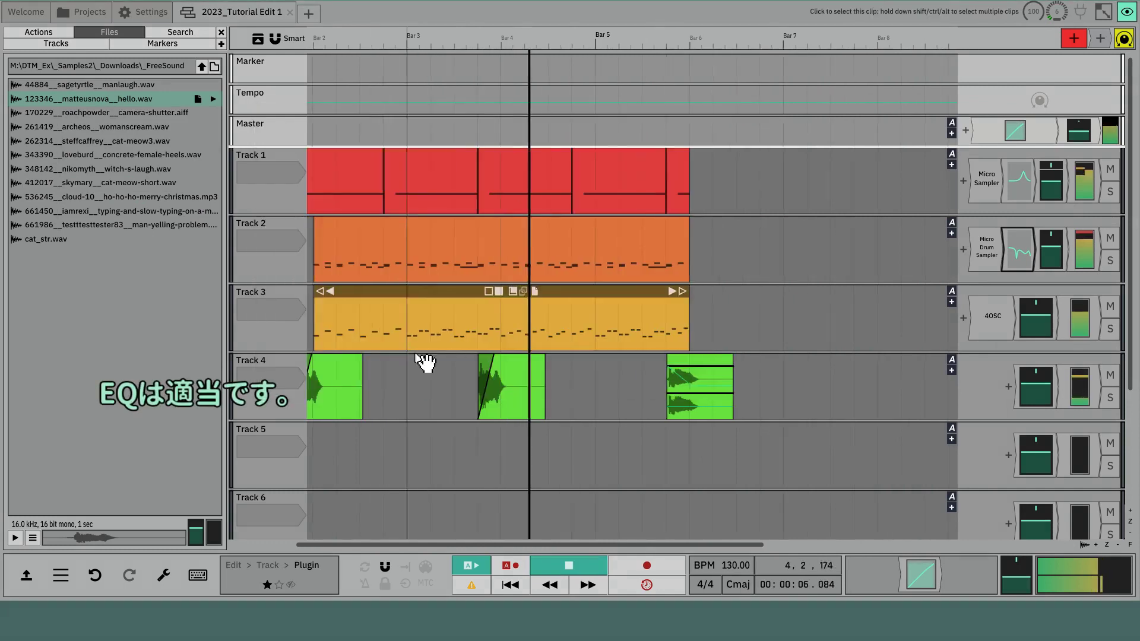
key("space")
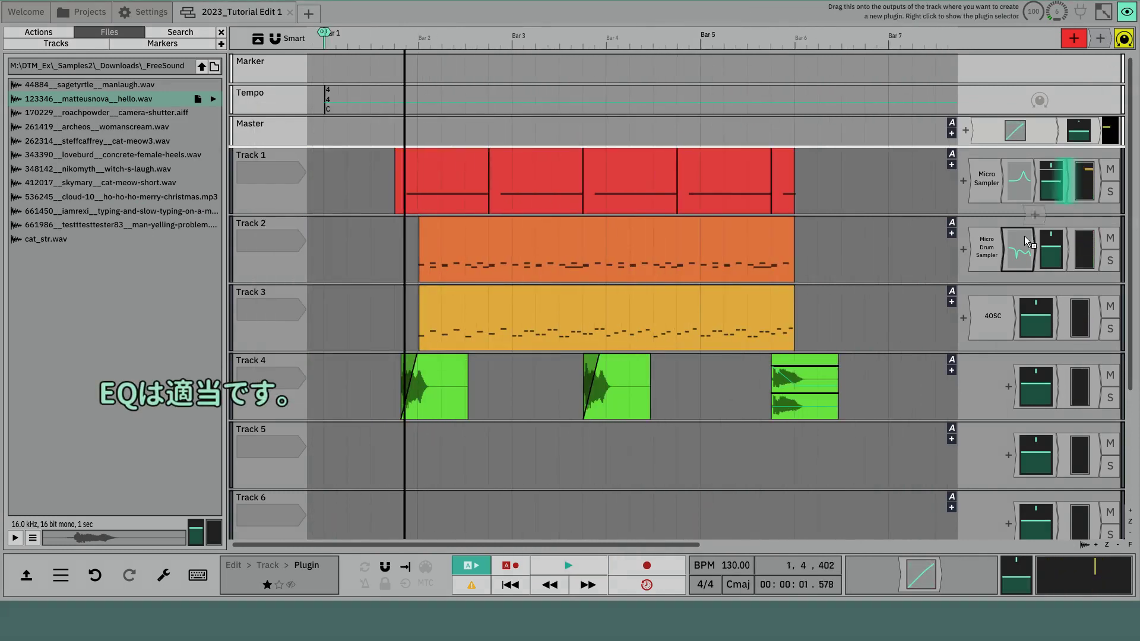
Add Waveform's Natural Reverb effect after the equaliser on Track 2
left_click(1024, 259)
scroll(963, 338, "down", 5)
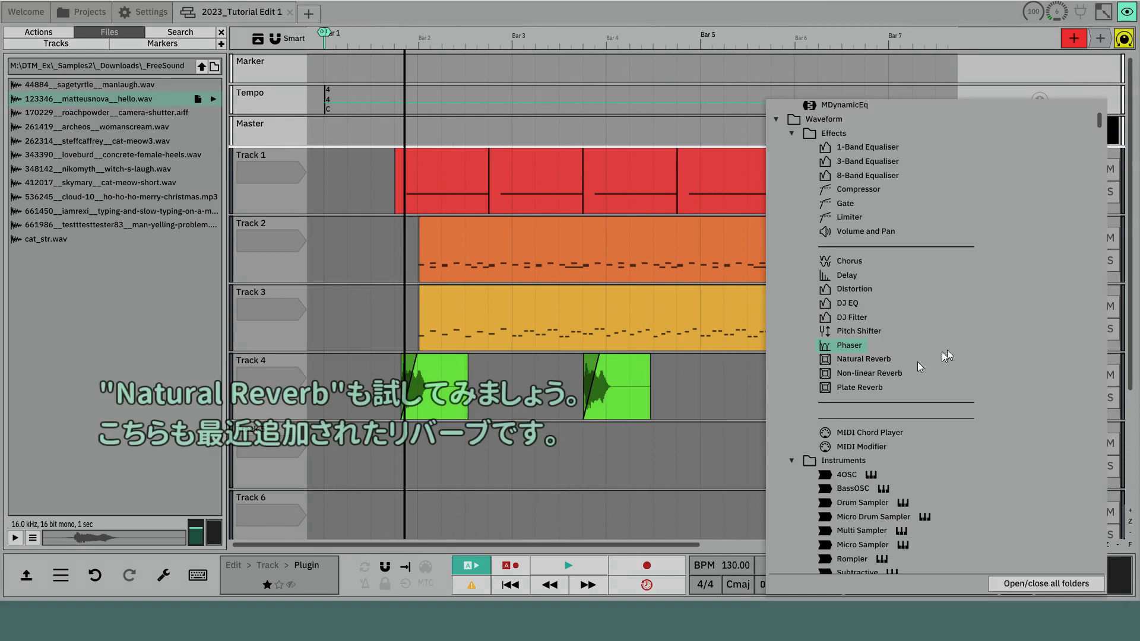
left_click(874, 360)
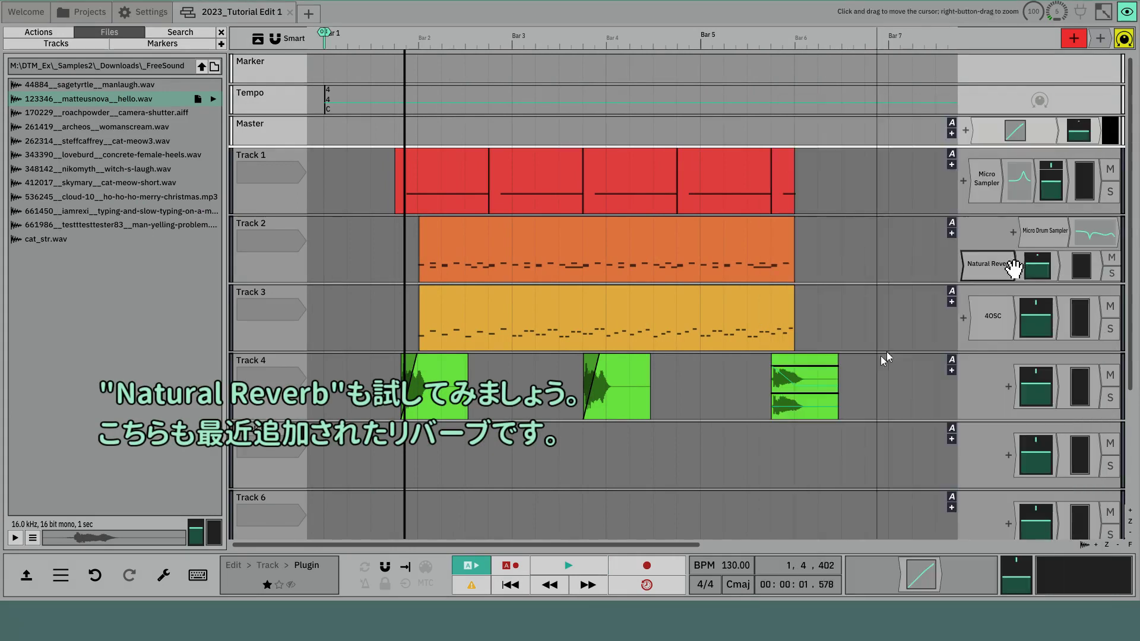
Lower the Natural Reverb's size and set its mix to 20.4% during playback, and audition the beat to its end
double_click(984, 265)
left_click_drag(267, 62, 415, 82)
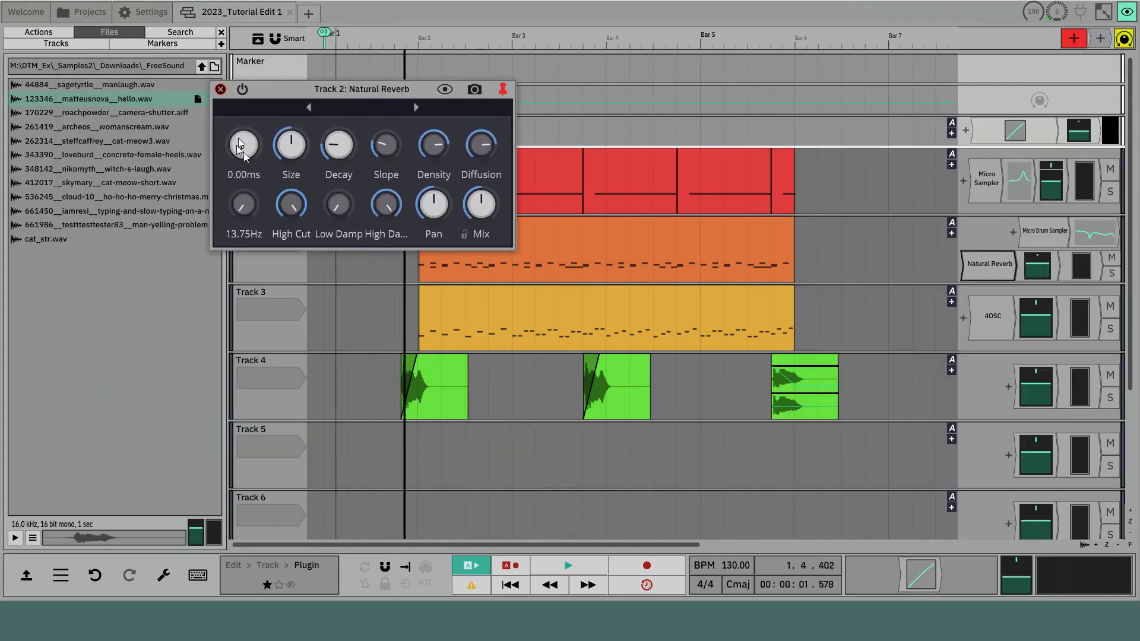
key("space")
left_click_drag(481, 205, 492, 249)
left_click_drag(253, 156, 259, 254)
left_click_drag(481, 215, 483, 220)
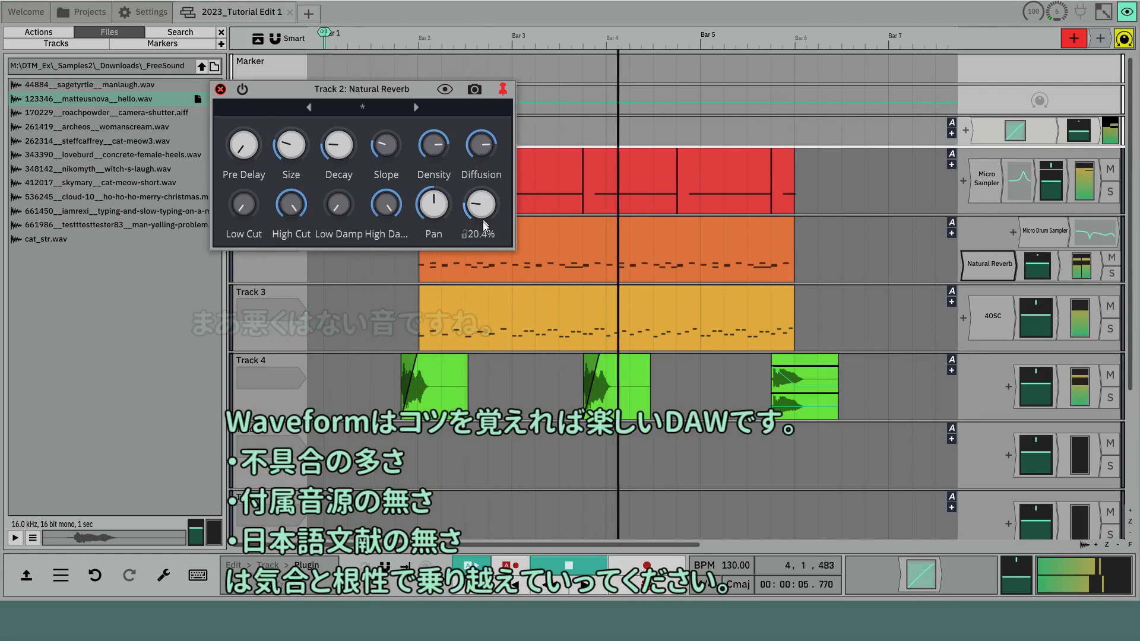
left_click(221, 89)
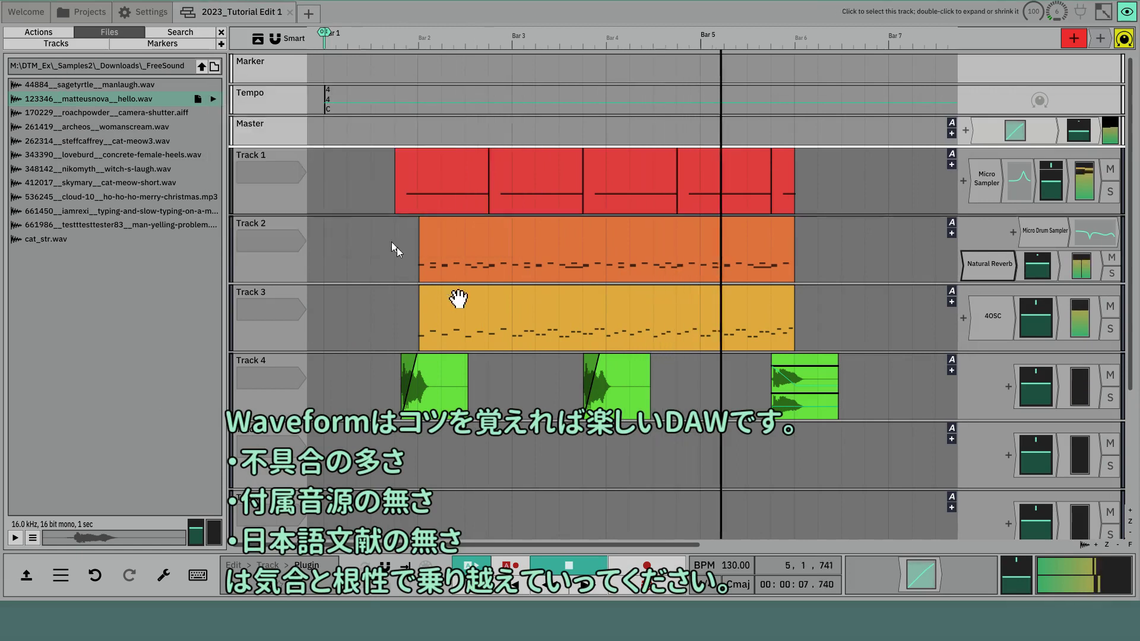
scroll(468, 307, "down", 3)
key("space")
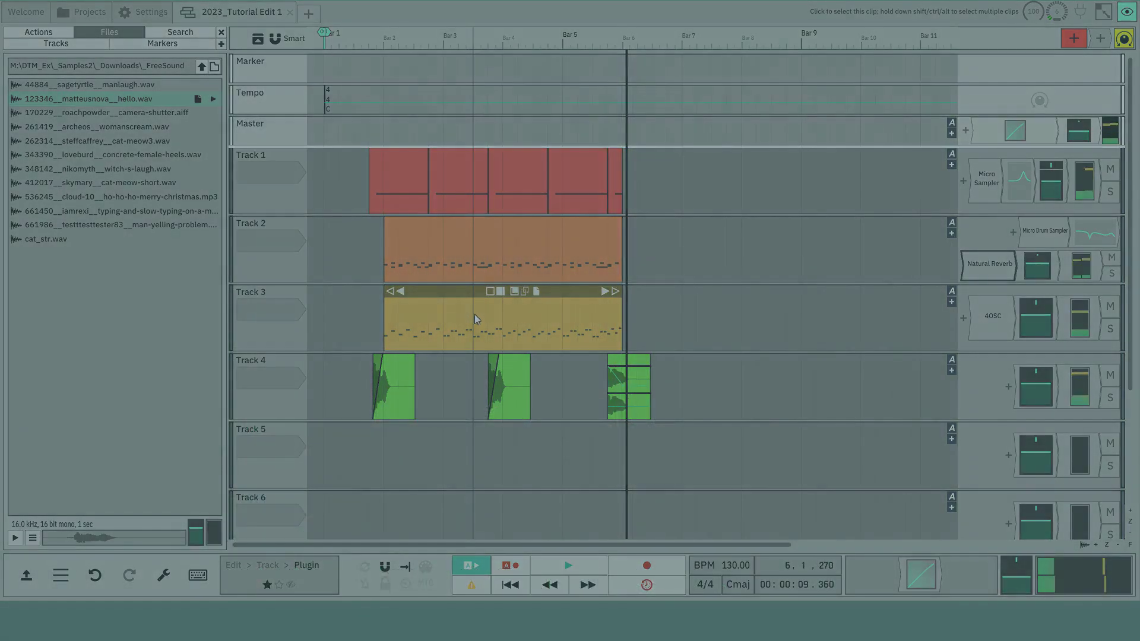